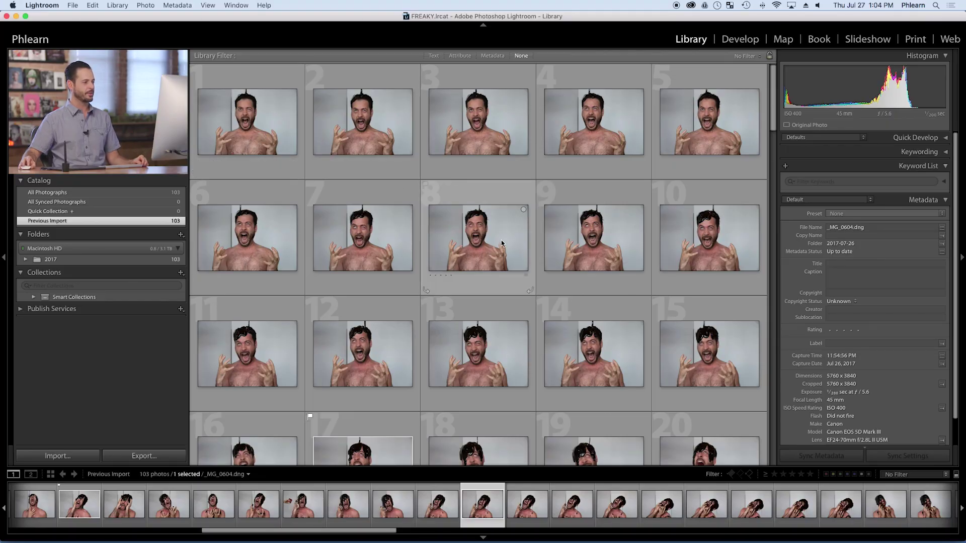
- Open the eighth photo in the single-image view, browse forward to _MG_0589.dng and flag it as a pick
{"action": "double_click", "coordinate": [477, 242]}
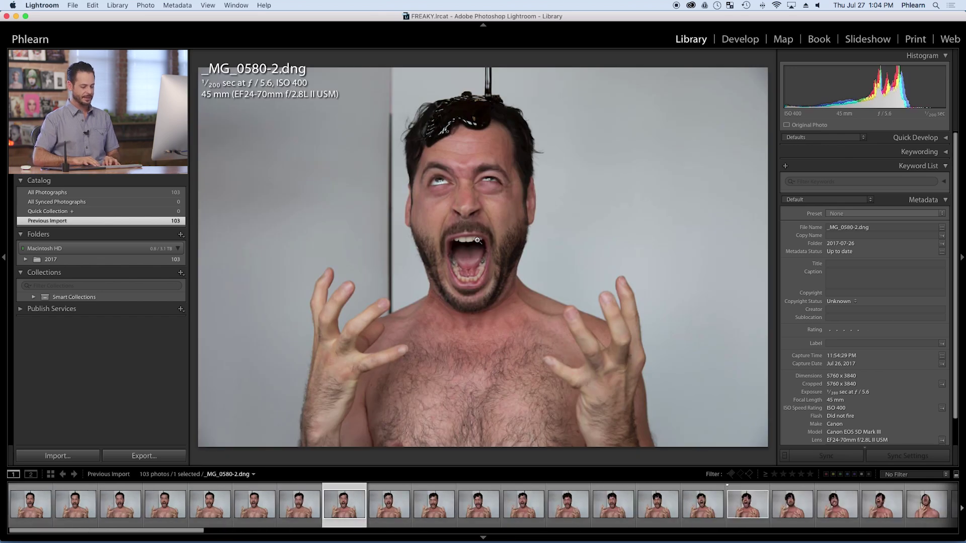
{"action": "key", "text": "Right"}
{"action": "key", "text": "Right"}
{"action": "key", "text": "Right"}
{"action": "key", "text": "Right"}
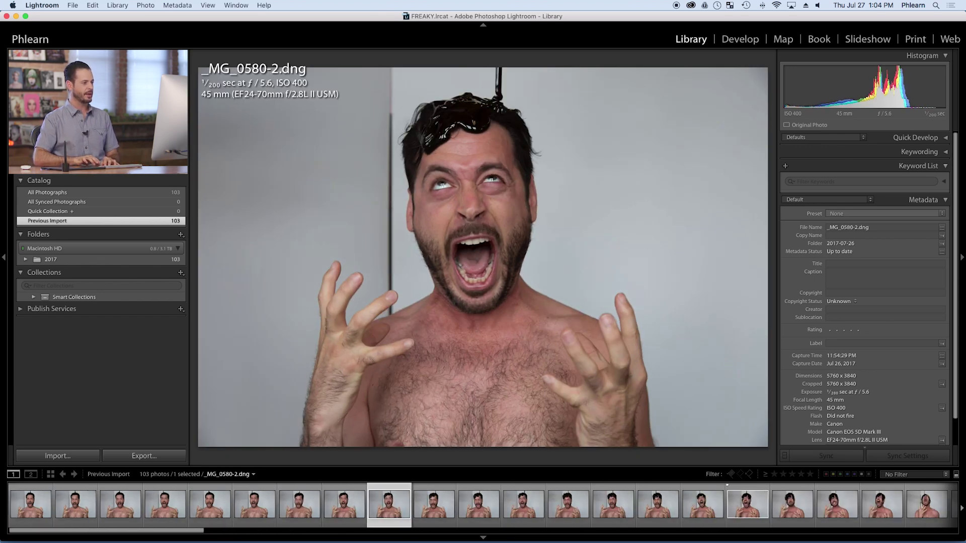
{"action": "key", "text": "Right"}
{"action": "key", "text": "Right"}
{"action": "key", "text": "Right"}
{"action": "key", "text": "Right"}
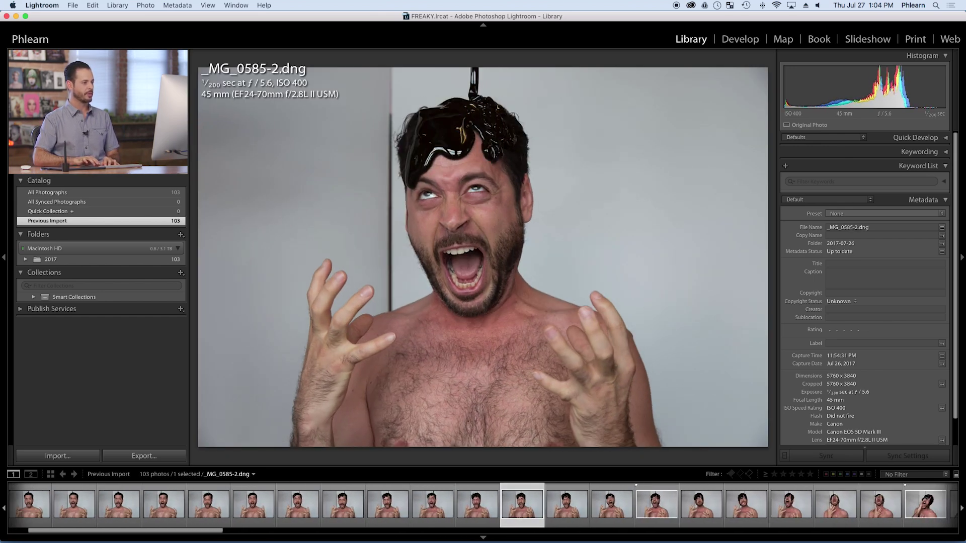
{"action": "key", "text": "Right"}
{"action": "key", "text": "Right"}
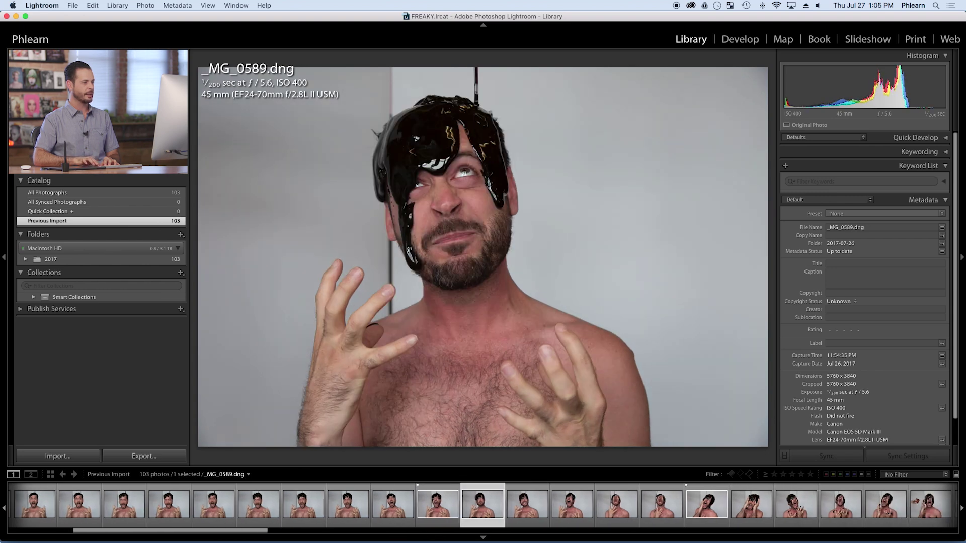
{"action": "key", "text": "p"}
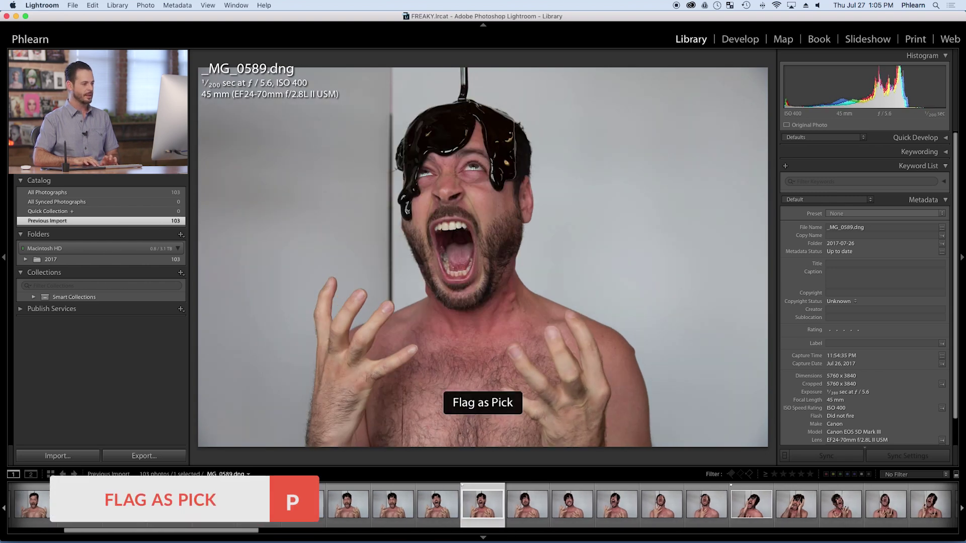
- Browse on to _MG_0596.dng, the scream with both hands on the head, and flag it as a pick
{"action": "key", "text": "Right"}
{"action": "key", "text": "Right"}
{"action": "key", "text": "Right"}
{"action": "key", "text": "Right"}
{"action": "key", "text": "Right"}
{"action": "key", "text": "Right"}
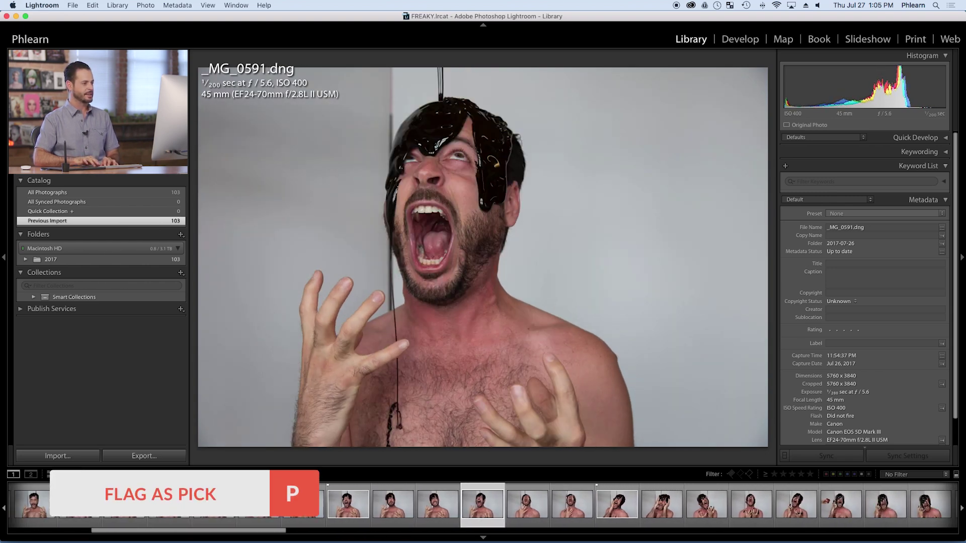
{"action": "key", "text": "Right"}
{"action": "key", "text": "Right"}
{"action": "key", "text": "Right"}
{"action": "key", "text": "Right"}
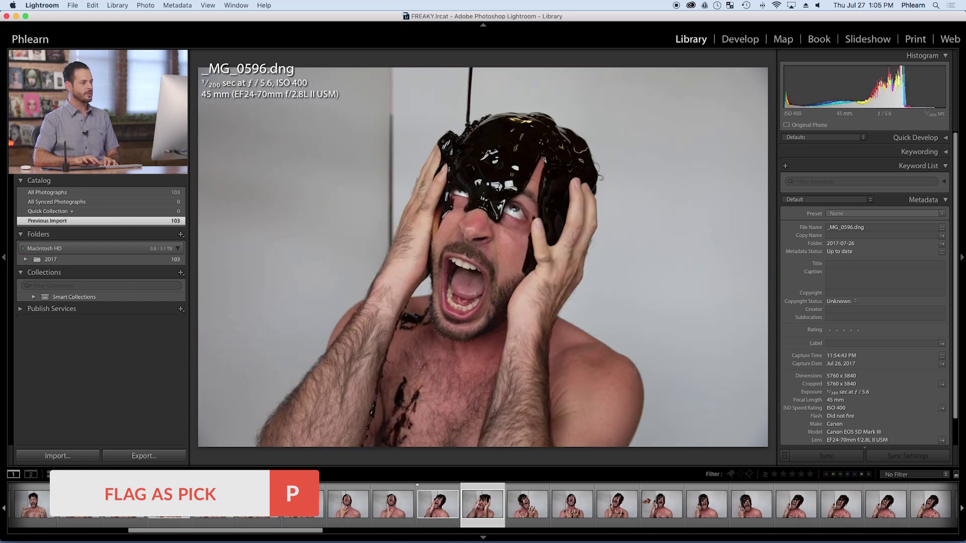
{"action": "key", "text": "p"}
- Browse on to _MG_0608.dng, with the head tilted and both hands at the mouth, and flag it as a pick
{"action": "key", "text": "Right"}
{"action": "key", "text": "Right"}
{"action": "key", "text": "Right"}
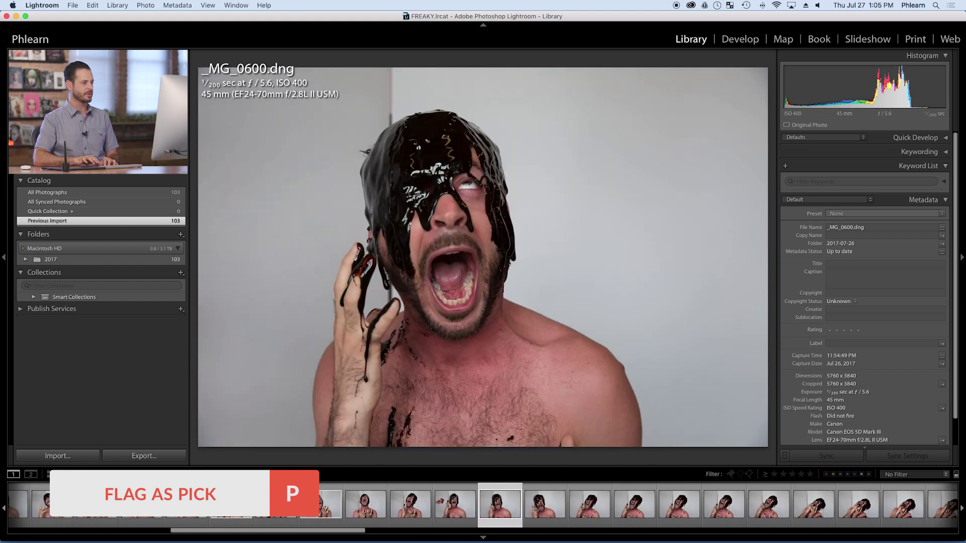
{"action": "key", "text": "Right"}
{"action": "key", "text": "Right"}
{"action": "key", "text": "Right"}
{"action": "key", "text": "Right"}
{"action": "key", "text": "Right"}
{"action": "key", "text": "Right"}
{"action": "key", "text": "Right"}
{"action": "key", "text": "Right"}
{"action": "key", "text": "Left"}
{"action": "key", "text": "p"}
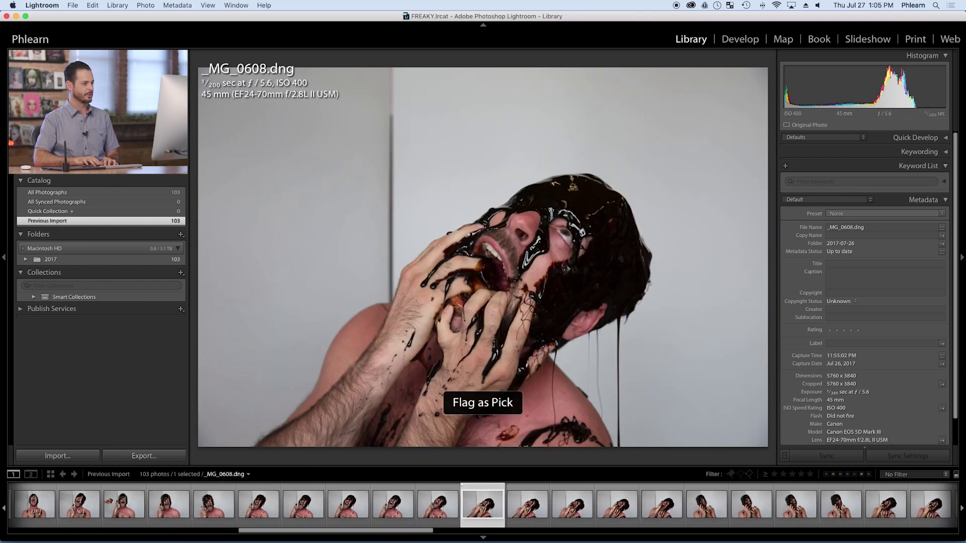
- Browse on to _MG_0619.dng, with the fingers dragging down the face, and flag it as a pick
{"action": "key", "text": "Right"}
{"action": "key", "text": "Right"}
{"action": "key", "text": "Right"}
{"action": "key", "text": "Right"}
{"action": "key", "text": "Right"}
{"action": "key", "text": "Right"}
{"action": "key", "text": "Right"}
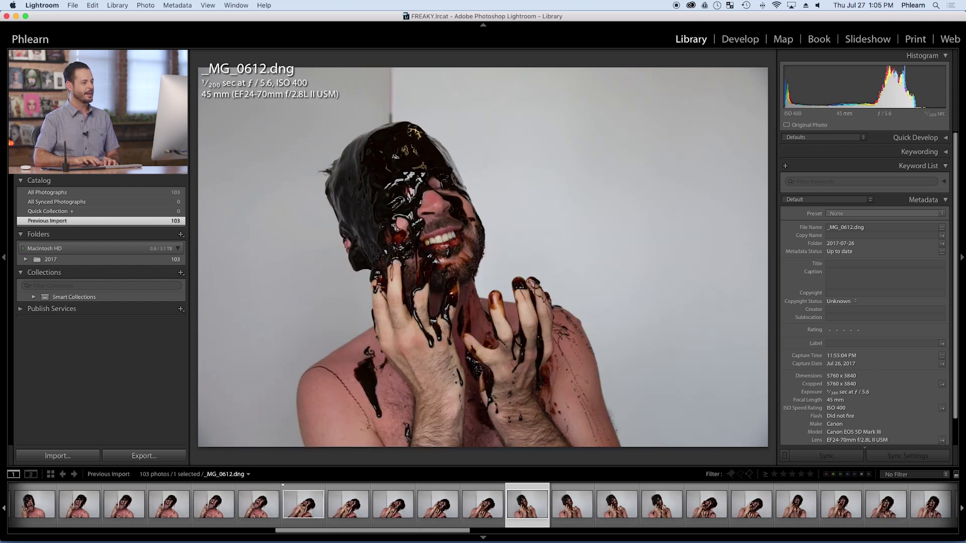
{"action": "key", "text": "Right"}
{"action": "key", "text": "Right"}
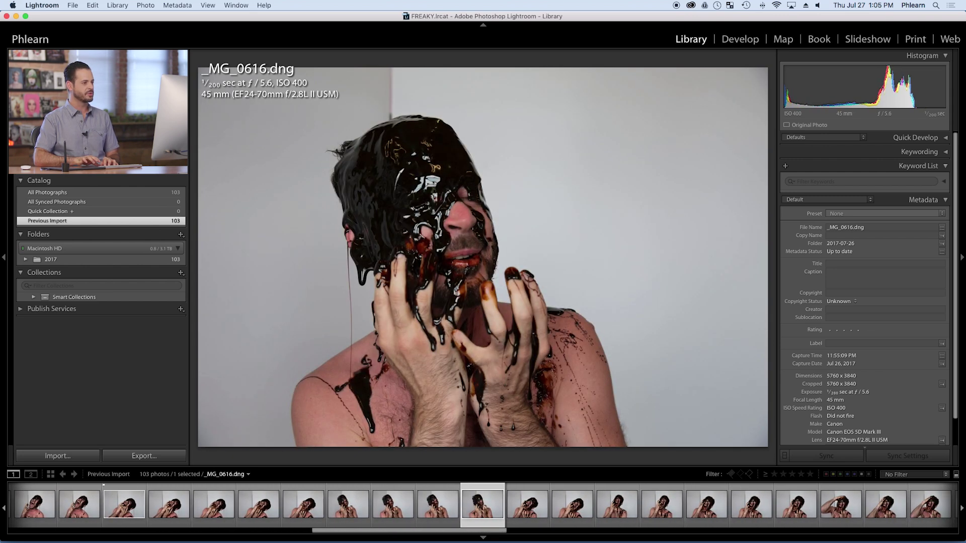
{"action": "key", "text": "Right"}
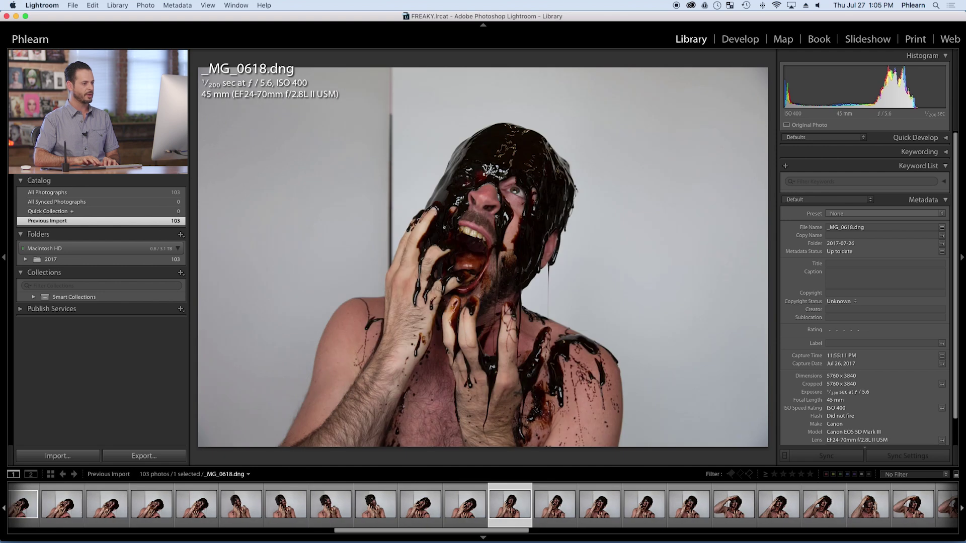
{"action": "key", "text": "p"}
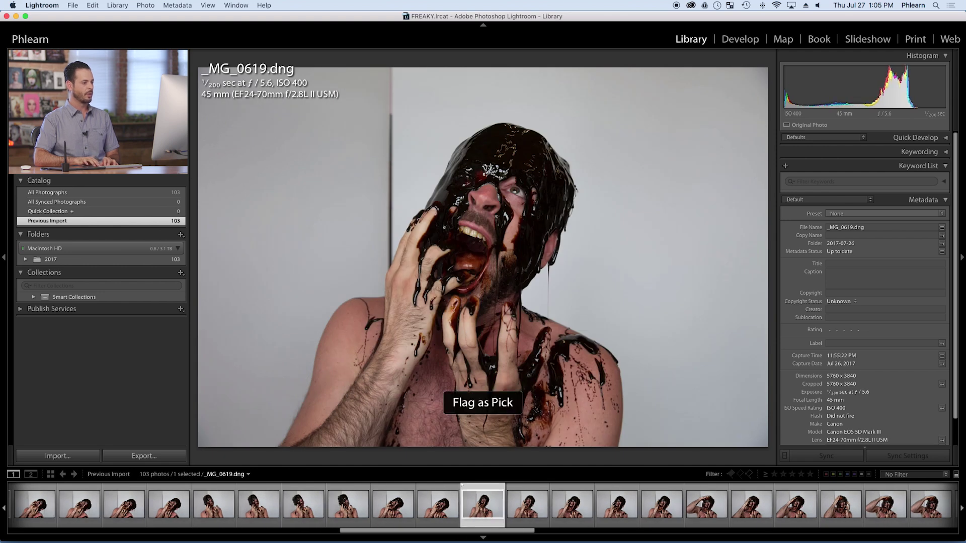
- Browse on to the scream with the arm raised over the head, just before _MG_0630.dng, and flag it as a pick
{"action": "key", "text": "Right"}
{"action": "key", "text": "Right"}
{"action": "key", "text": "Right"}
{"action": "key", "text": "Right"}
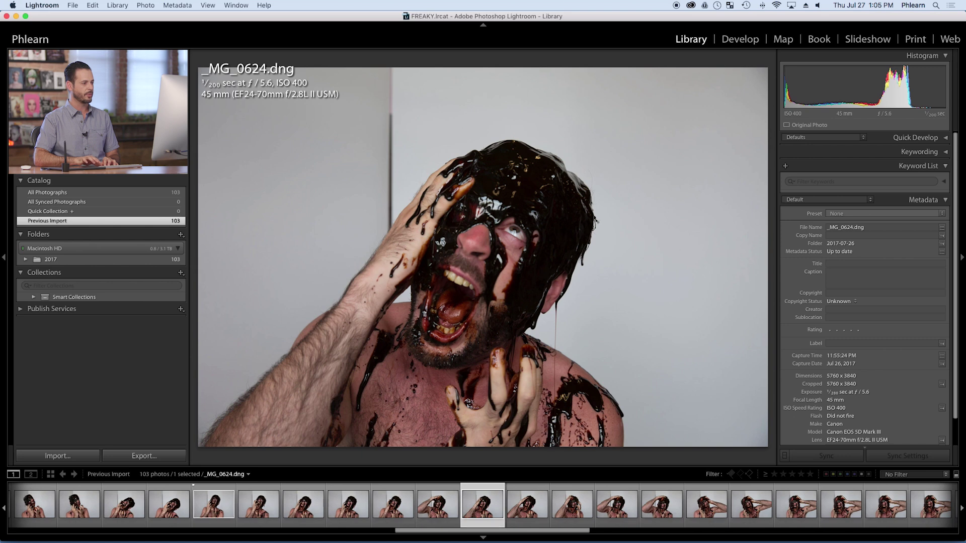
{"action": "key", "text": "Right"}
{"action": "key", "text": "Right"}
{"action": "key", "text": "Right"}
{"action": "key", "text": "Right"}
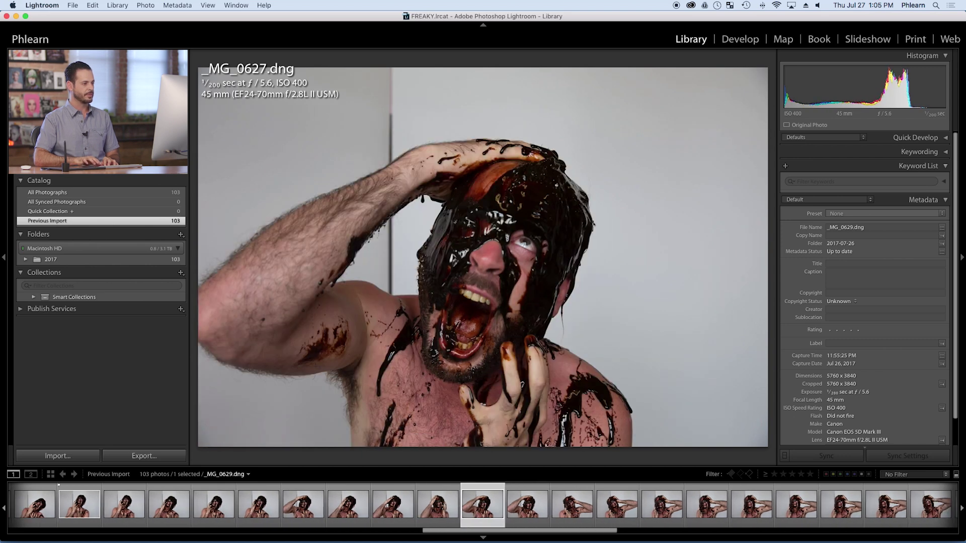
{"action": "key", "text": "Right"}
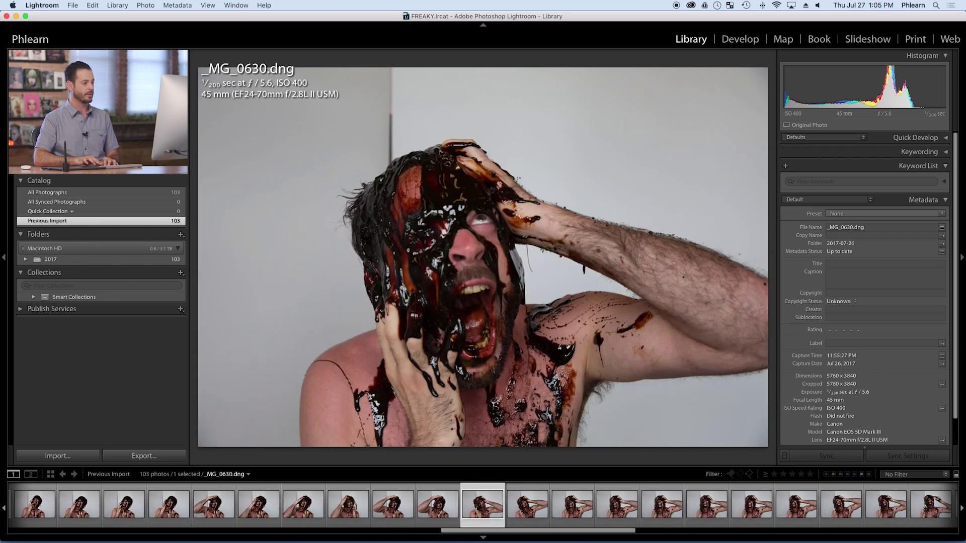
{"action": "key", "text": "Left"}
{"action": "key", "text": "p"}
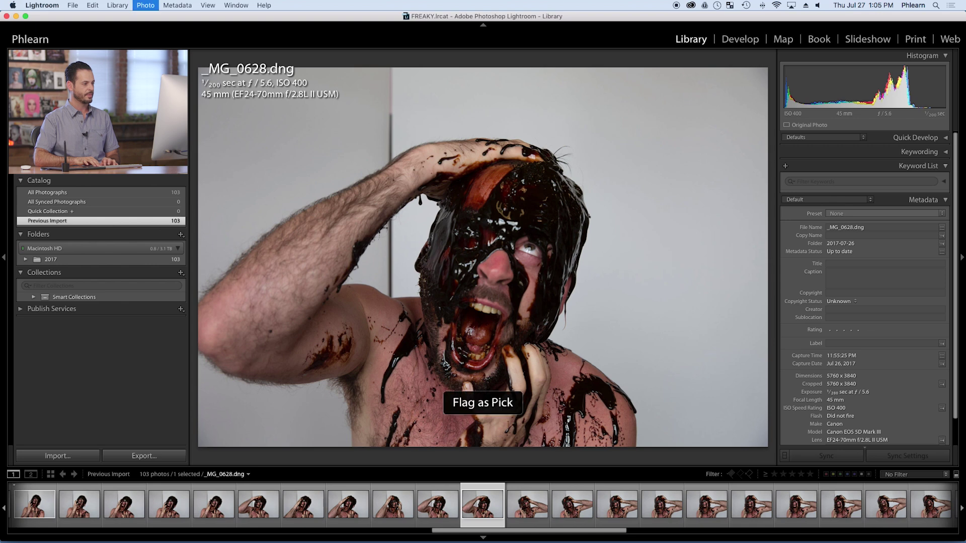
- Compare the frames around _MG_0630.dng and flag the one right after it as a pick
{"action": "key", "text": "Right"}
{"action": "key", "text": "Right"}
{"action": "key", "text": "Right"}
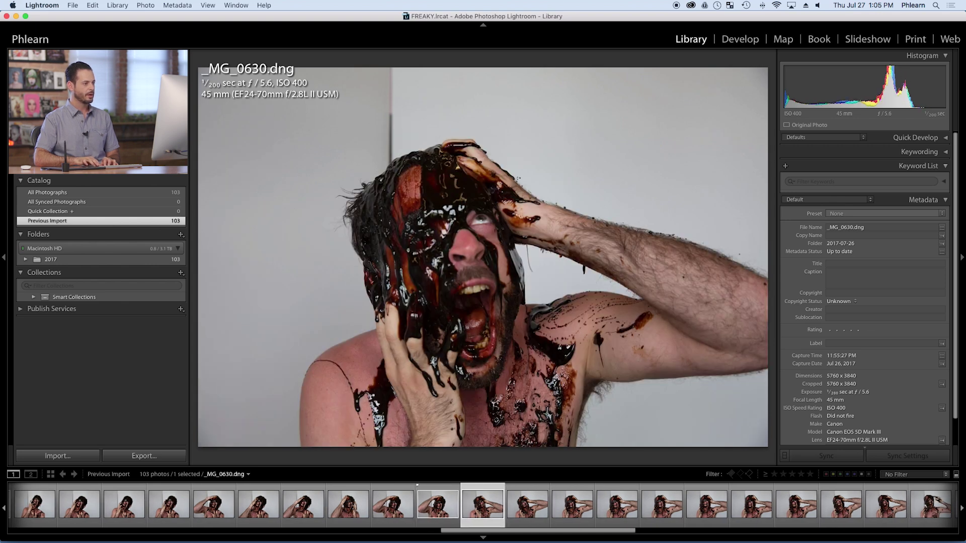
{"action": "key", "text": "Left"}
{"action": "key", "text": "Left"}
{"action": "key", "text": "Right"}
{"action": "key", "text": "p"}
- Review the remaining frames of the hand-on-head series up to _MG_0639.dng
{"action": "key", "text": "Right"}
{"action": "key", "text": "Right"}
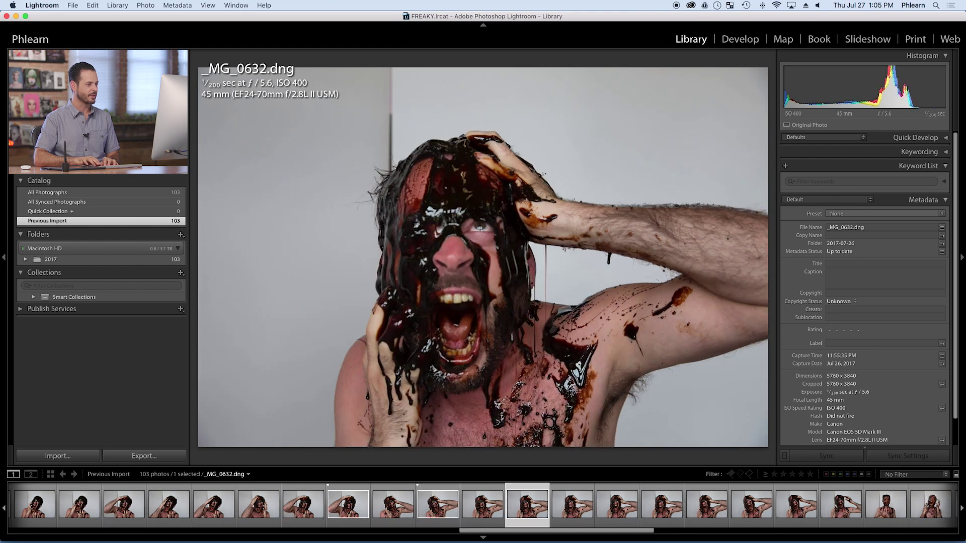
{"action": "key", "text": "Right"}
{"action": "key", "text": "Right"}
{"action": "key", "text": "Right"}
{"action": "key", "text": "Right"}
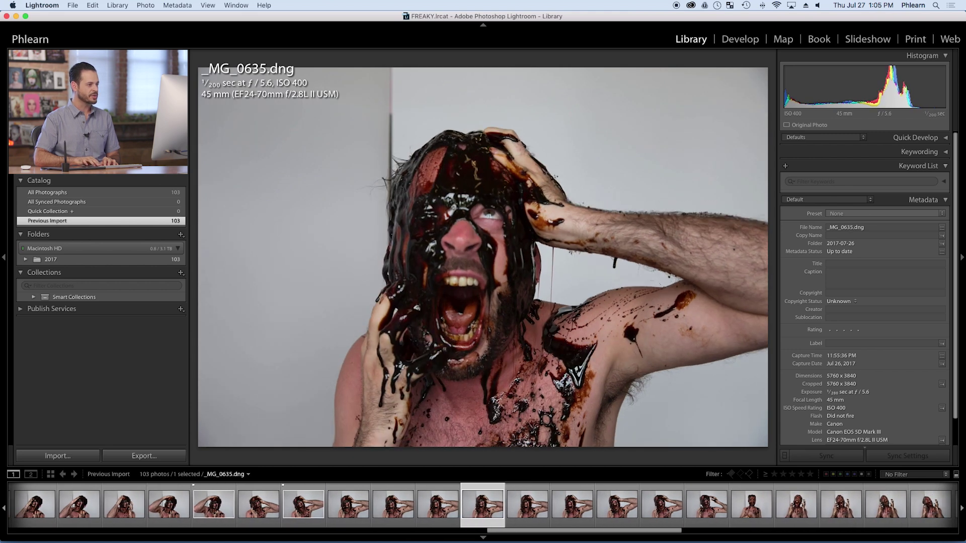
{"action": "key", "text": "Right"}
{"action": "key", "text": "Right"}
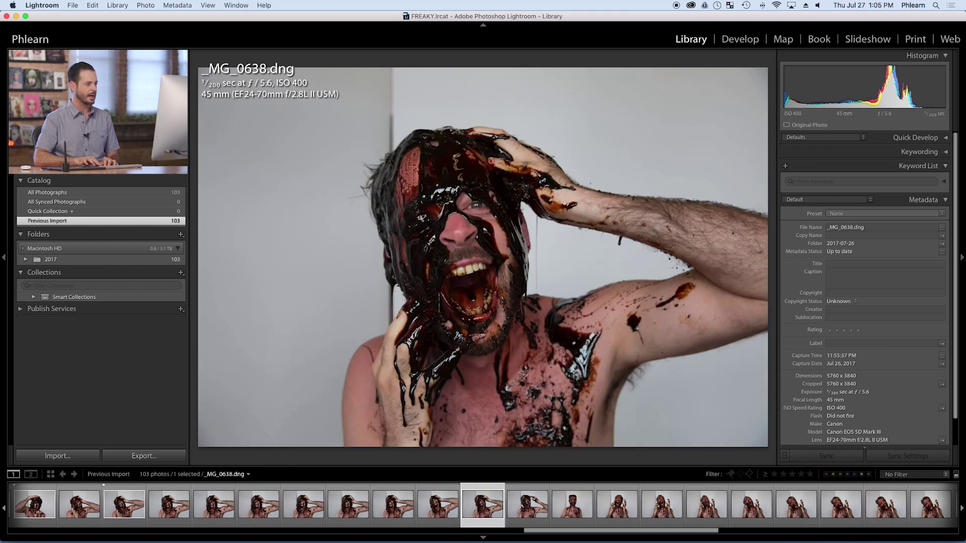
{"action": "key", "text": "Right"}
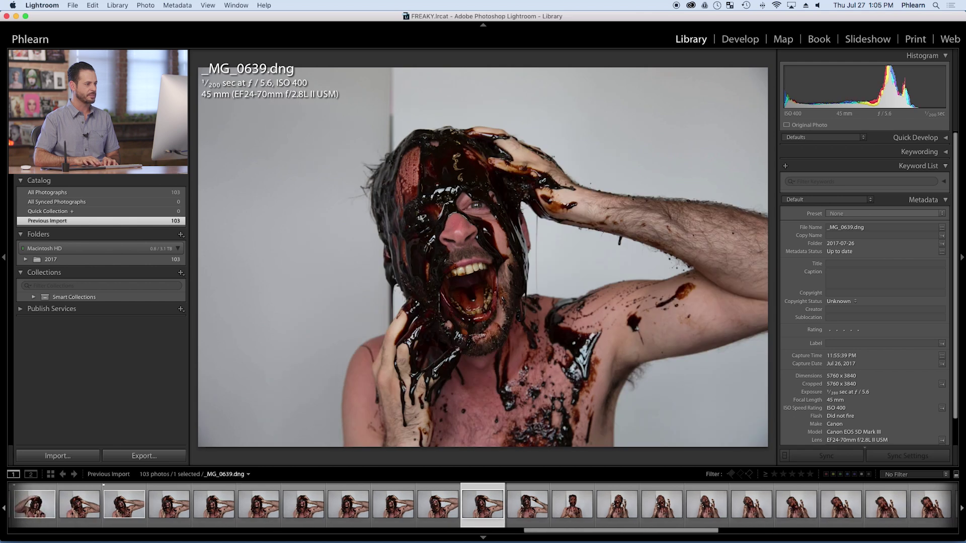
- Browse on to _MG_0647.dng, the tilted-head scream with both hands raised, and flag it as a pick
{"action": "key", "text": "Right"}
{"action": "key", "text": "Right"}
{"action": "key", "text": "Right"}
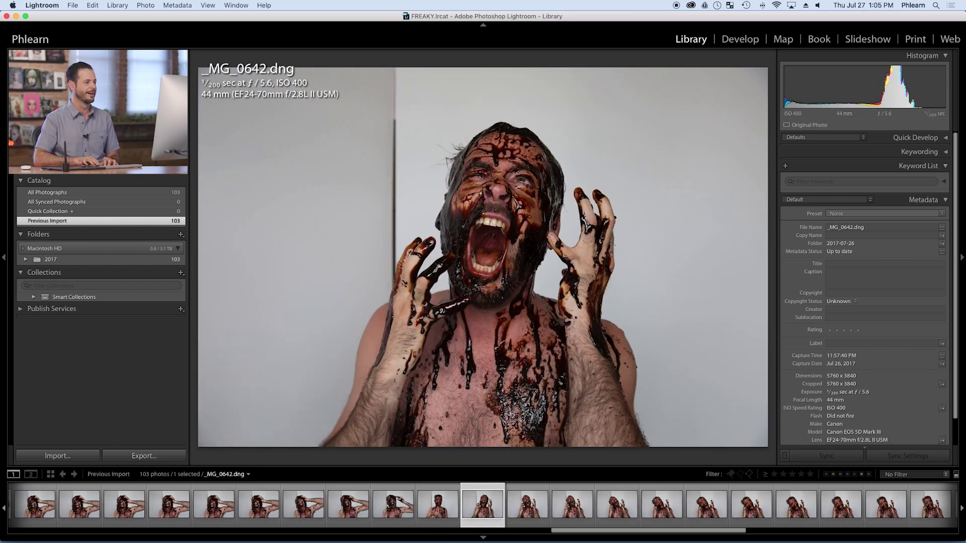
{"action": "key", "text": "Right"}
{"action": "key", "text": "Right"}
{"action": "key", "text": "Right"}
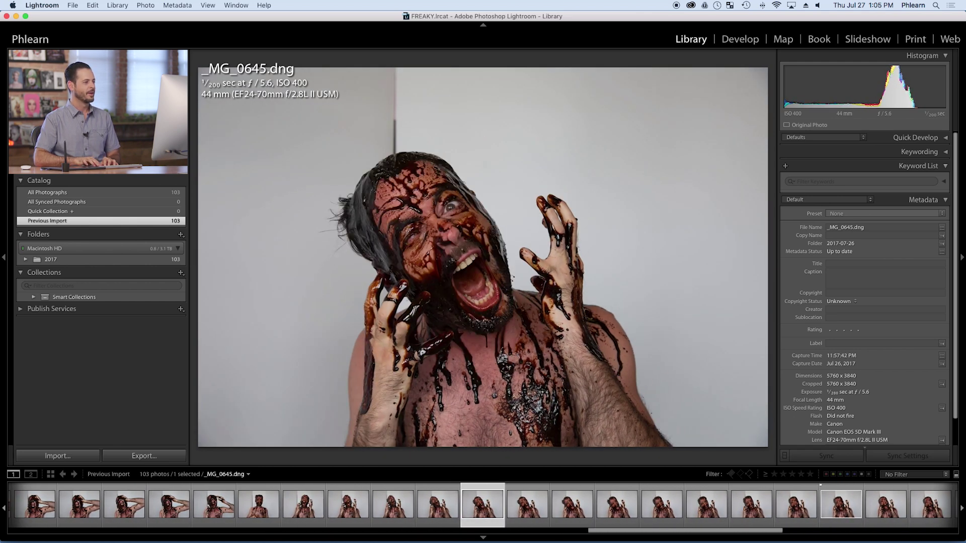
{"action": "key", "text": "Right"}
{"action": "key", "text": "Right"}
{"action": "key", "text": "Right"}
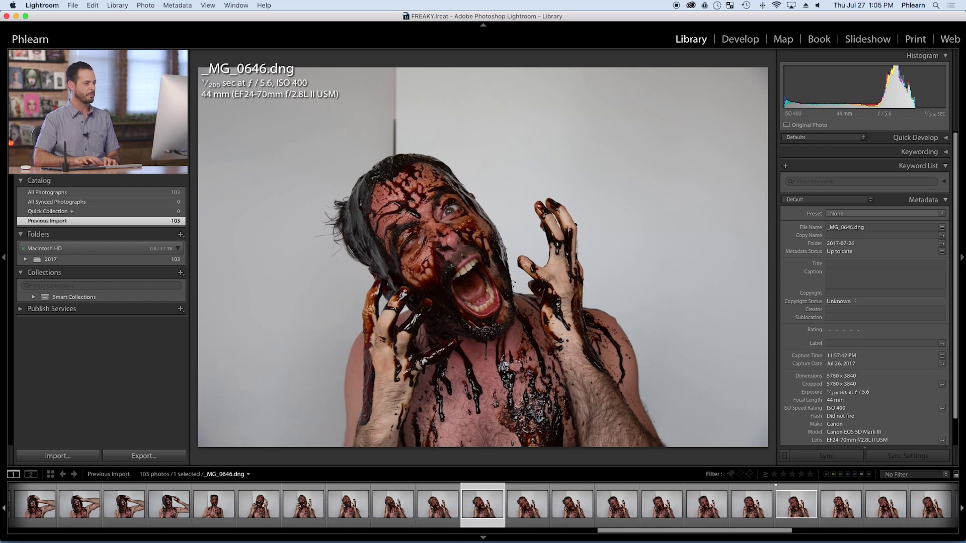
{"action": "key", "text": "p"}
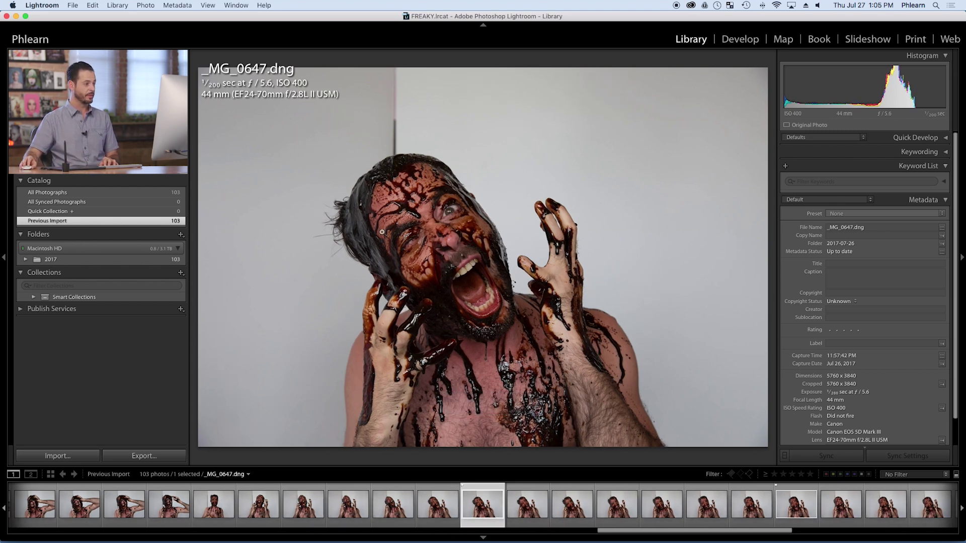
- Examine the face in _MG_0647.dng close up, return to the full frame and advance to _MG_0651.dng
{"action": "left_click", "coordinate": [423, 243]}
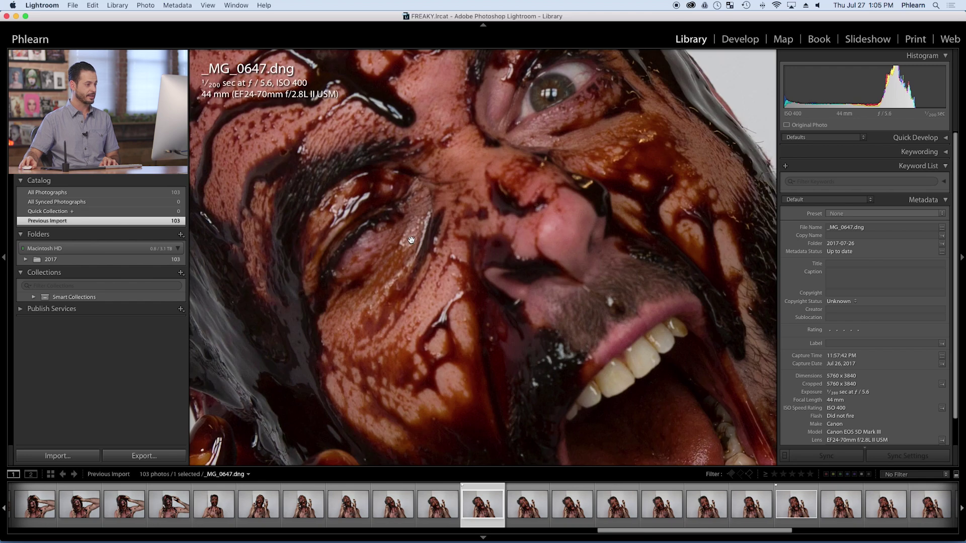
{"action": "left_click", "coordinate": [387, 210]}
{"action": "key", "text": "Right"}
{"action": "key", "text": "Right"}
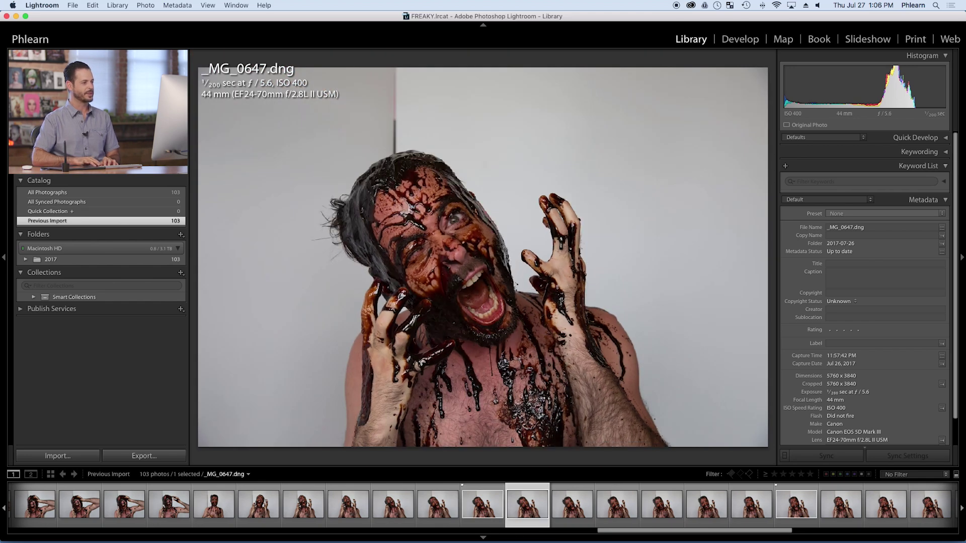
{"action": "key", "text": "Right"}
{"action": "key", "text": "Right"}
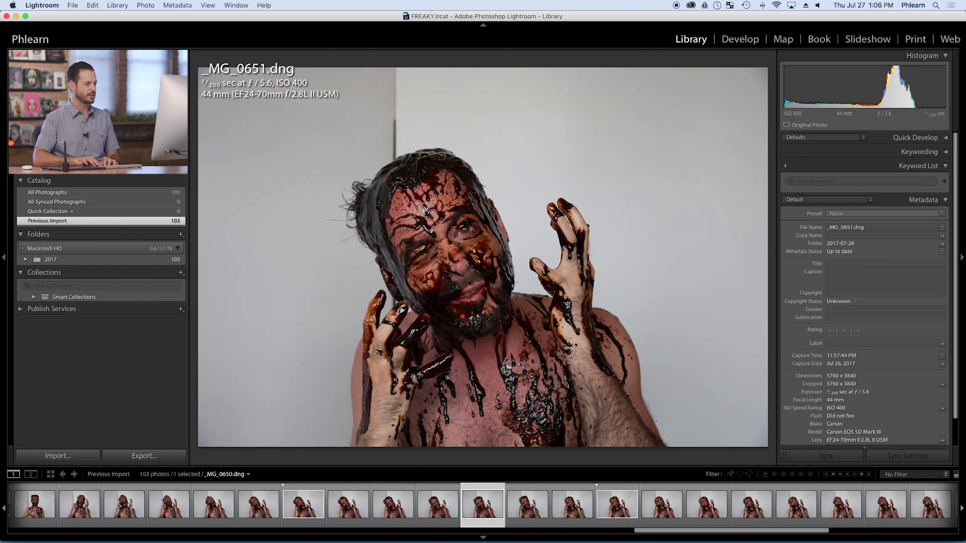
- Inspect the eye in _MG_0651.dng close up, and flag the screaming frame just before _MG_0654.dng as a pick
{"action": "left_click", "coordinate": [466, 232]}
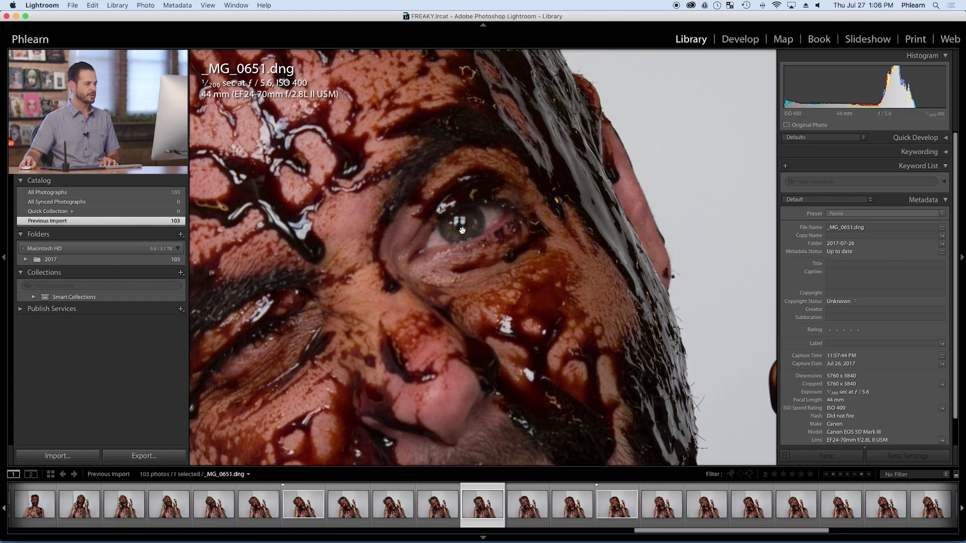
{"action": "key", "text": "Right"}
{"action": "left_click", "coordinate": [476, 230]}
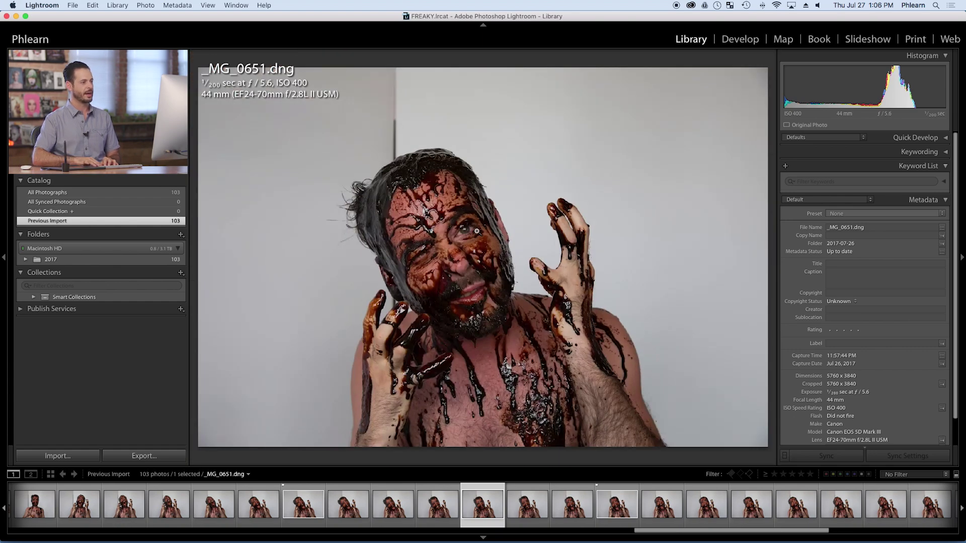
{"action": "key", "text": "Right"}
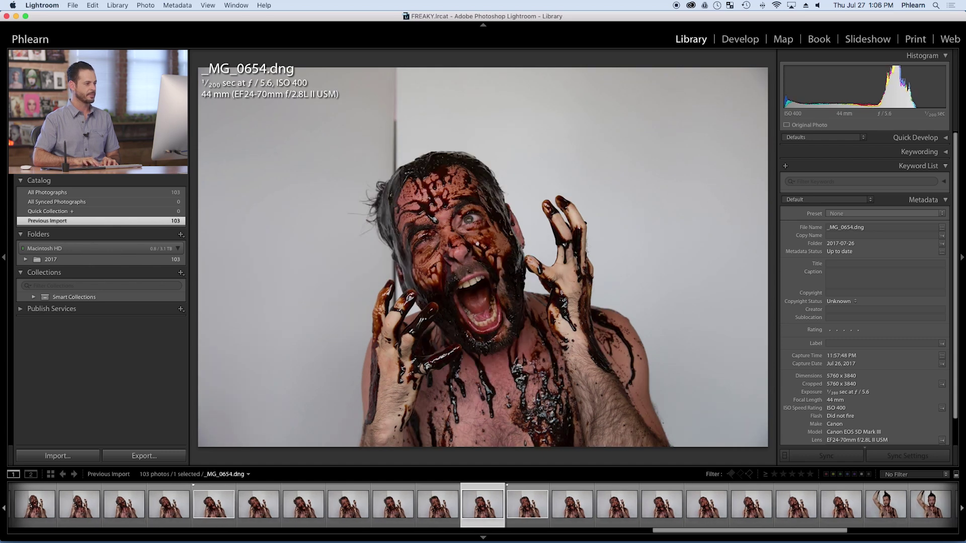
{"action": "key", "text": "p"}
- Browse through the following screaming frames and flag the one just before _MG_0659.dng as a pick
{"action": "key", "text": "Right"}
{"action": "key", "text": "Right"}
{"action": "key", "text": "Right"}
{"action": "key", "text": "Right"}
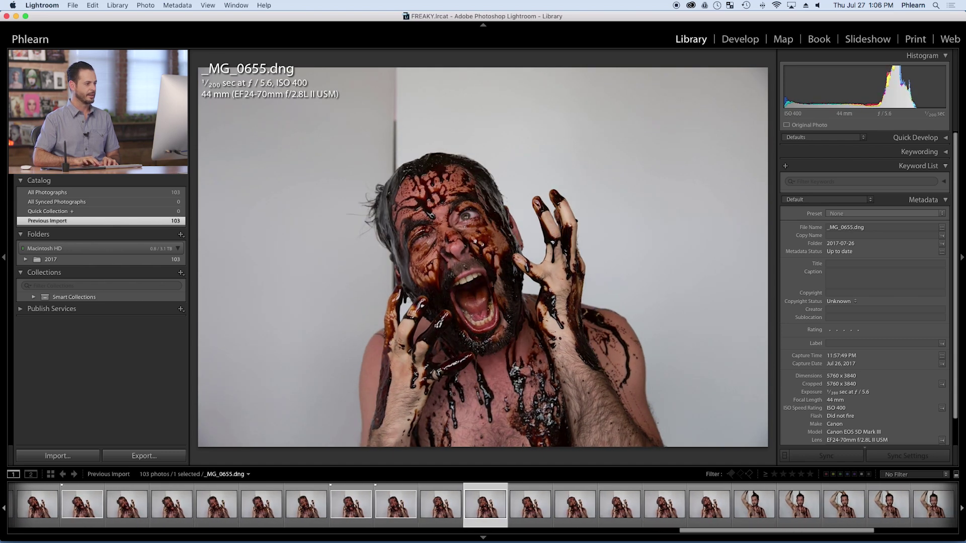
{"action": "key", "text": "Right"}
{"action": "key", "text": "Right"}
{"action": "key", "text": "Right"}
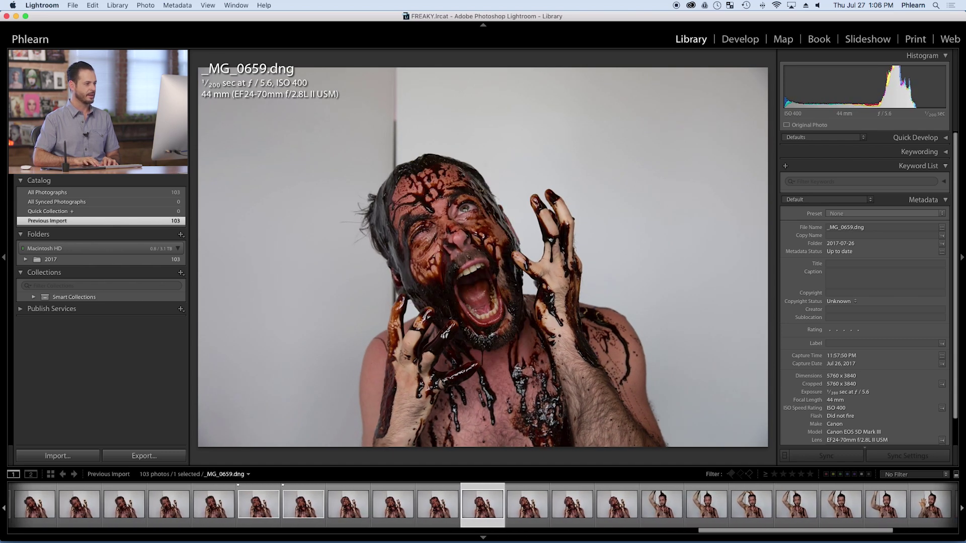
{"action": "key", "text": "Right"}
{"action": "key", "text": "Right"}
{"action": "key", "text": "Right"}
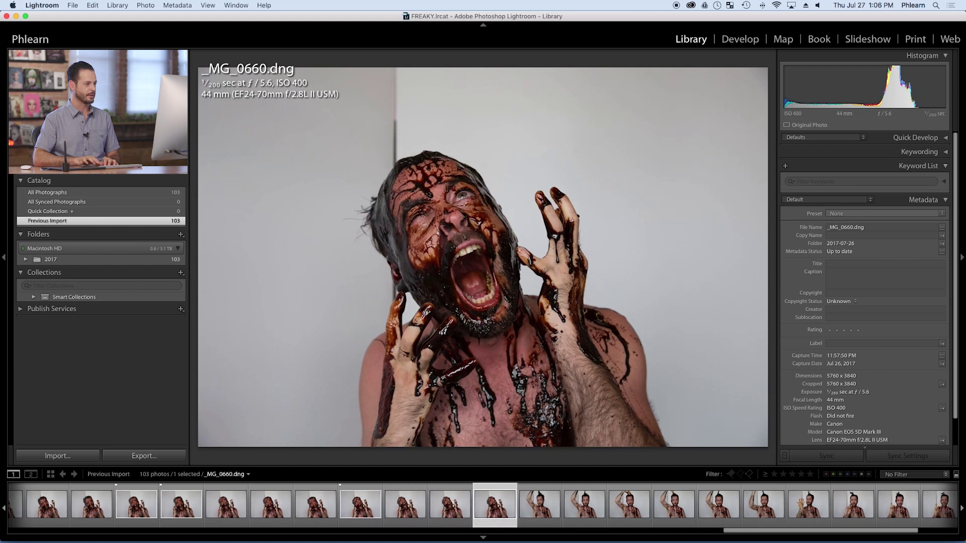
- Browse forward from the last screaming frame through the calmer raised-arm portraits up to _MG_0667.dng
{"action": "key", "text": "Right"}
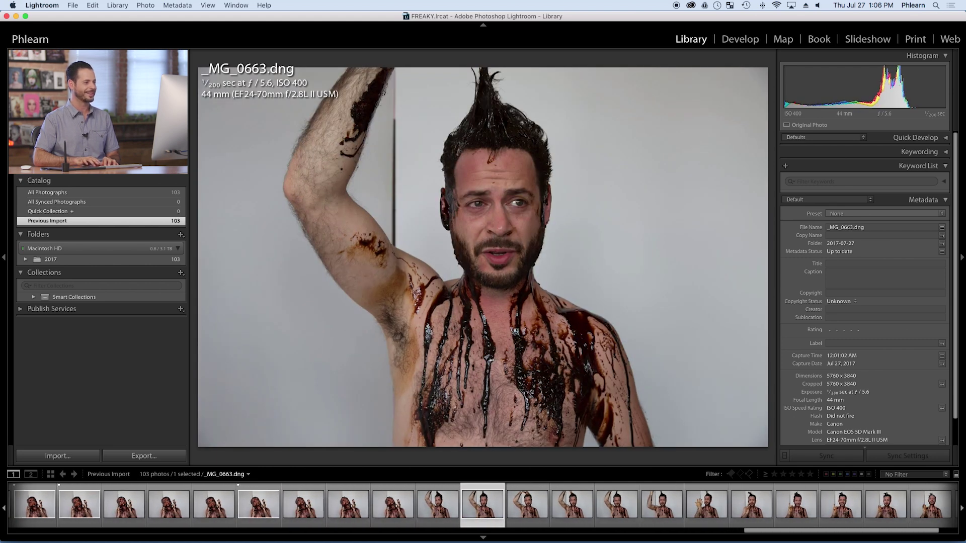
{"action": "key", "text": "Right"}
{"action": "key", "text": "Right"}
{"action": "key", "text": "Right"}
{"action": "key", "text": "Left"}
{"action": "key", "text": "Right"}
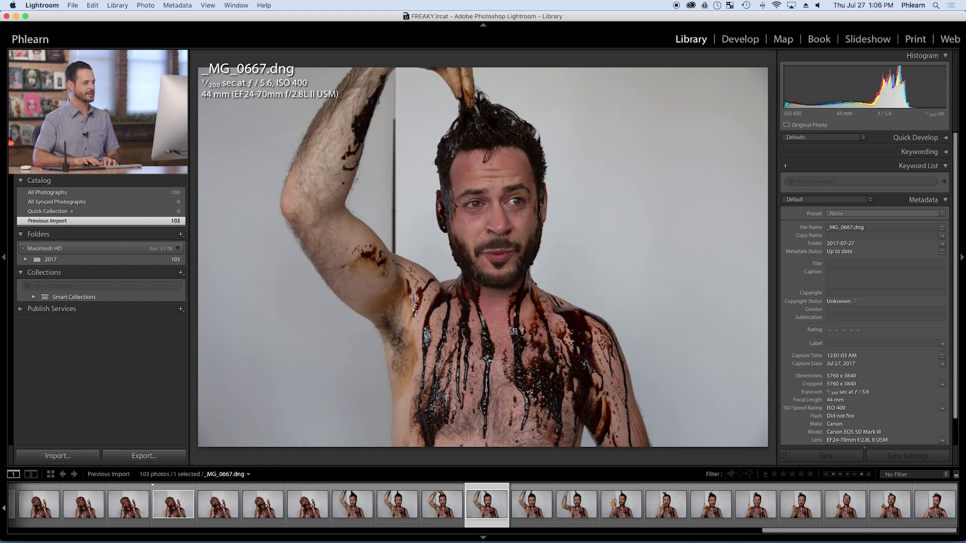
- Go back through the screaming frames already reviewed as far as _MG_0646.dng
{"action": "key", "text": "Left"}
{"action": "key", "text": "Left"}
{"action": "key", "text": "Left"}
{"action": "key", "text": "Left"}
{"action": "key", "text": "Left"}
{"action": "key", "text": "Left"}
{"action": "key", "text": "Left"}
{"action": "key", "text": "Left"}
{"action": "key", "text": "Left"}
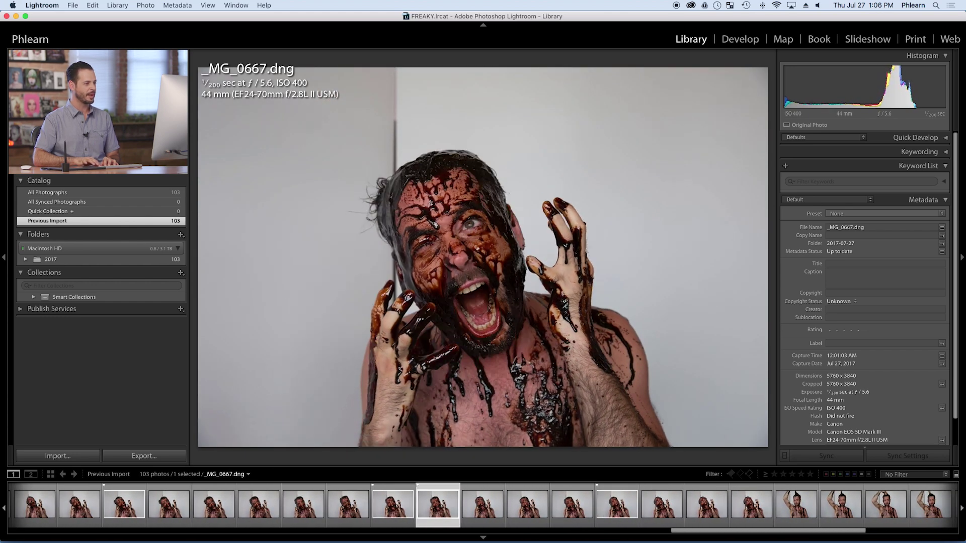
{"action": "key", "text": "Left"}
{"action": "key", "text": "Left"}
{"action": "key", "text": "Left"}
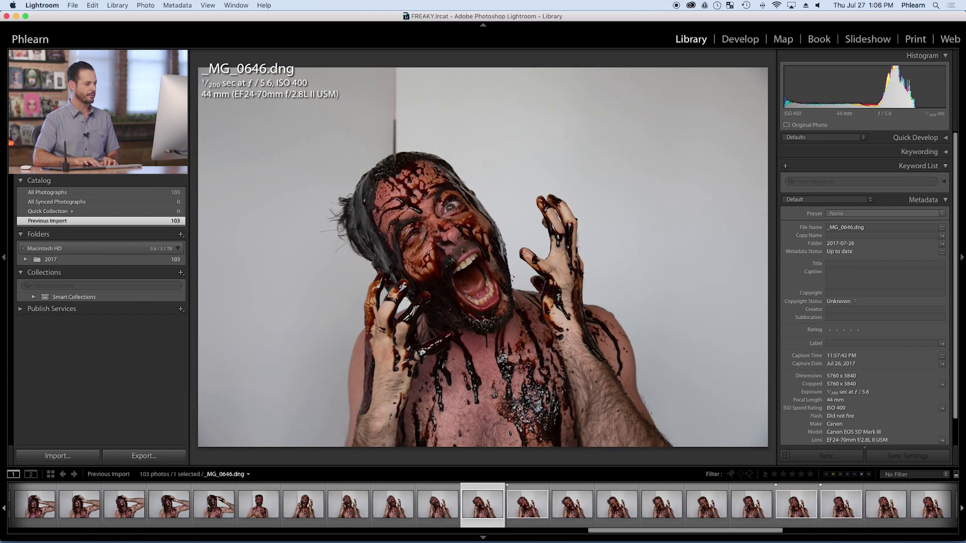
- Review the earlier frames with one hand on the head, going back to _MG_0634.dng
{"action": "key", "text": "Left"}
{"action": "key", "text": "Left"}
{"action": "key", "text": "Left"}
{"action": "key", "text": "Left"}
{"action": "key", "text": "Left"}
{"action": "key", "text": "Left"}
{"action": "key", "text": "Left"}
{"action": "key", "text": "Left"}
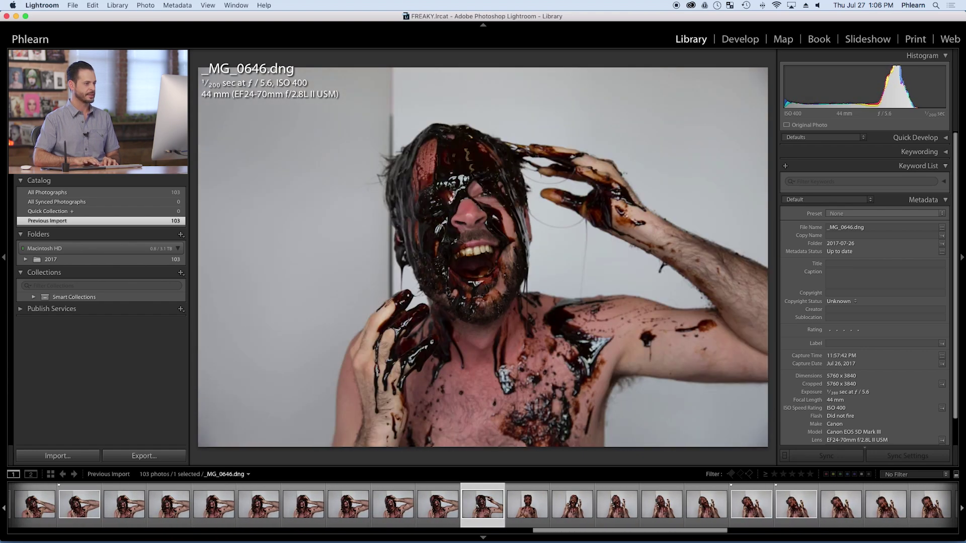
{"action": "key", "text": "Right"}
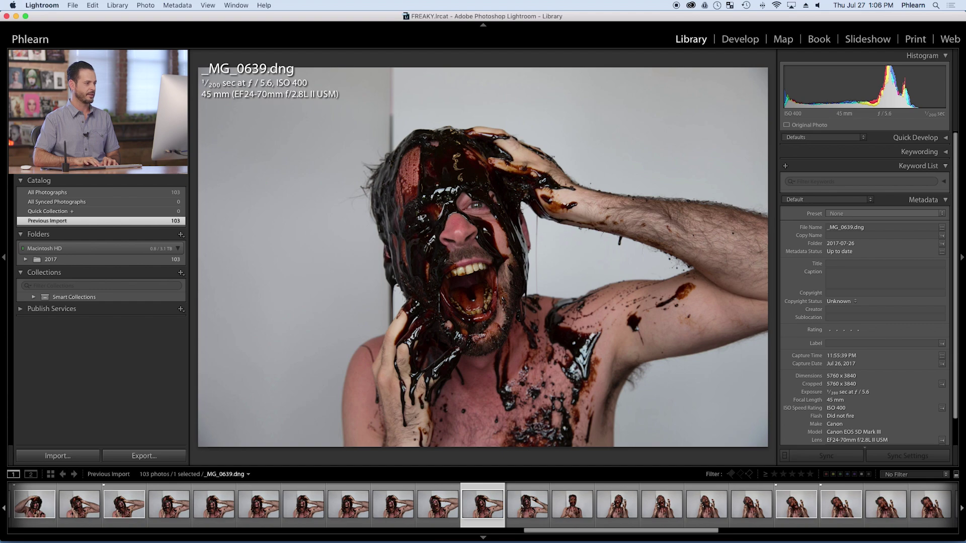
{"action": "key", "text": "Left"}
{"action": "key", "text": "Left"}
{"action": "key", "text": "Left"}
{"action": "key", "text": "Left"}
{"action": "key", "text": "Left"}
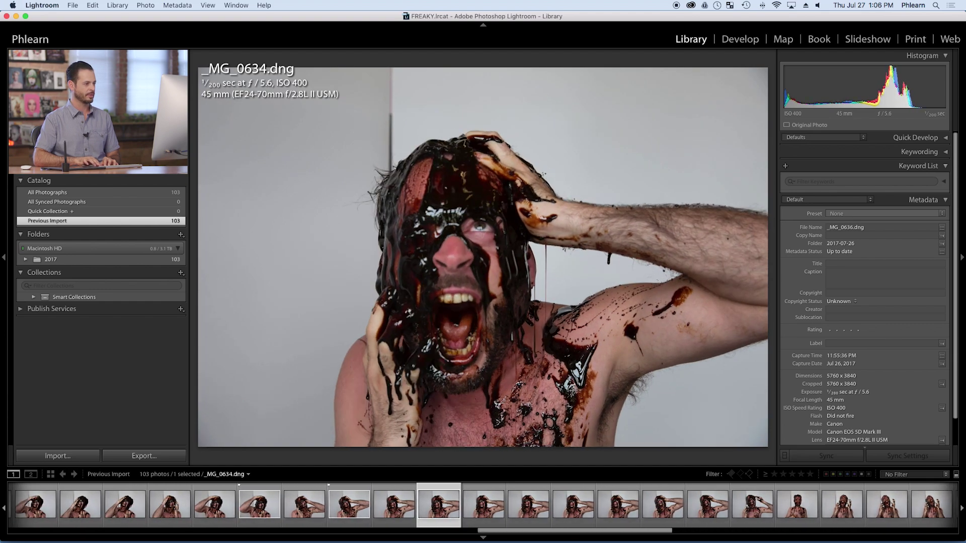
- Continue back through the earlier hand-on-head and hands-on-face frames to _MG_0618.dng
{"action": "key", "text": "Left"}
{"action": "key", "text": "Left"}
{"action": "key", "text": "Left"}
{"action": "key", "text": "Left"}
{"action": "key", "text": "Left"}
{"action": "key", "text": "Left"}
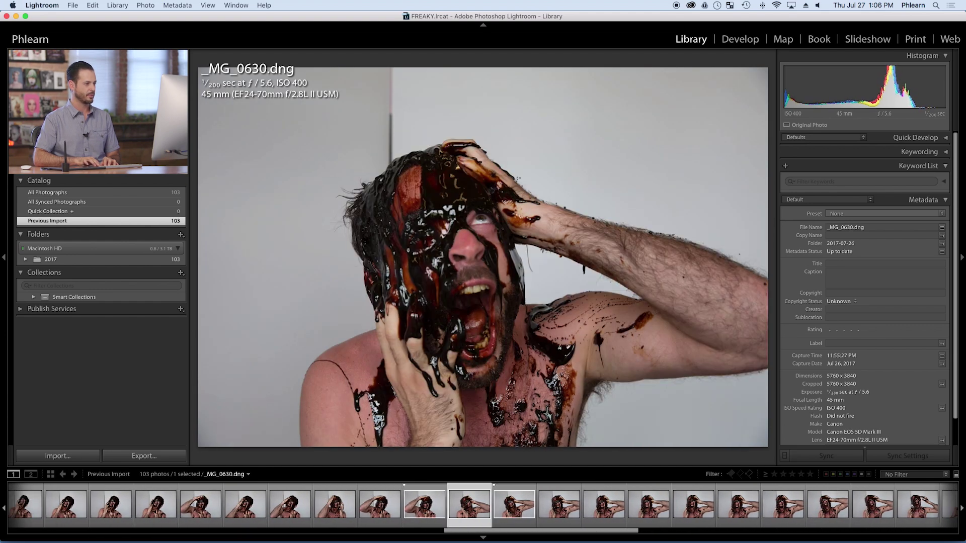
{"action": "key", "text": "Left"}
{"action": "key", "text": "Left"}
{"action": "key", "text": "Left"}
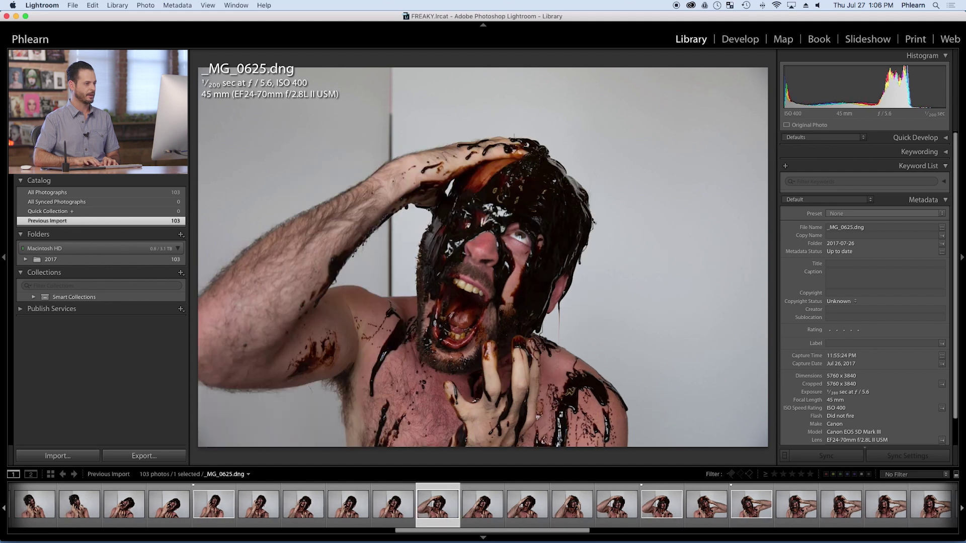
{"action": "key", "text": "Left"}
{"action": "key", "text": "Left"}
{"action": "key", "text": "Left"}
{"action": "key", "text": "Left"}
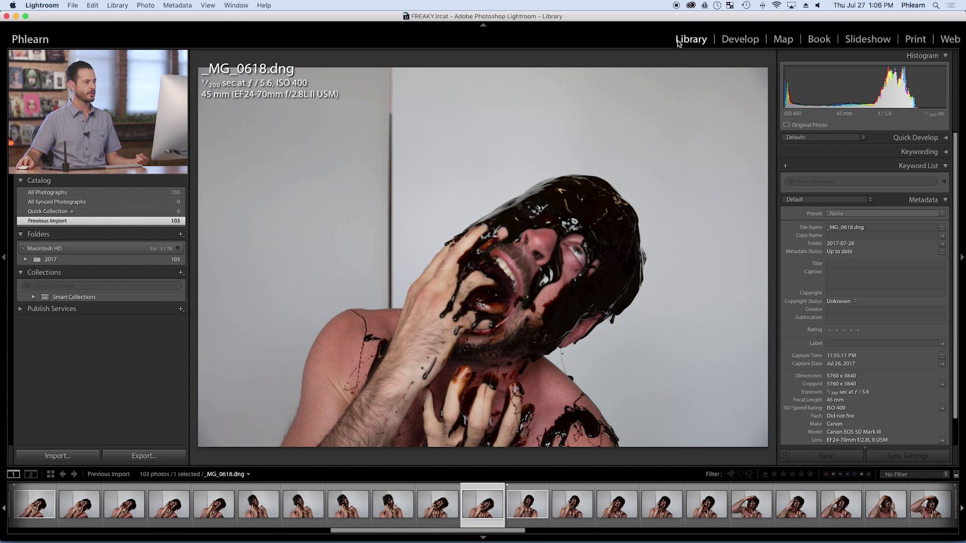
- Show the shoot in Grid view and filter it by attribute to only the photos flagged as picks
{"action": "key", "text": "g"}
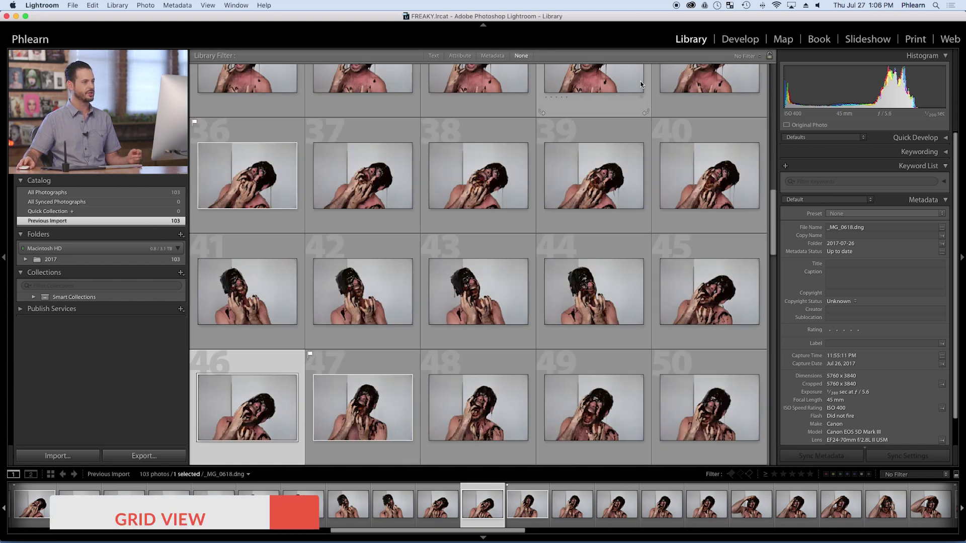
{"action": "left_click", "coordinate": [463, 57]}
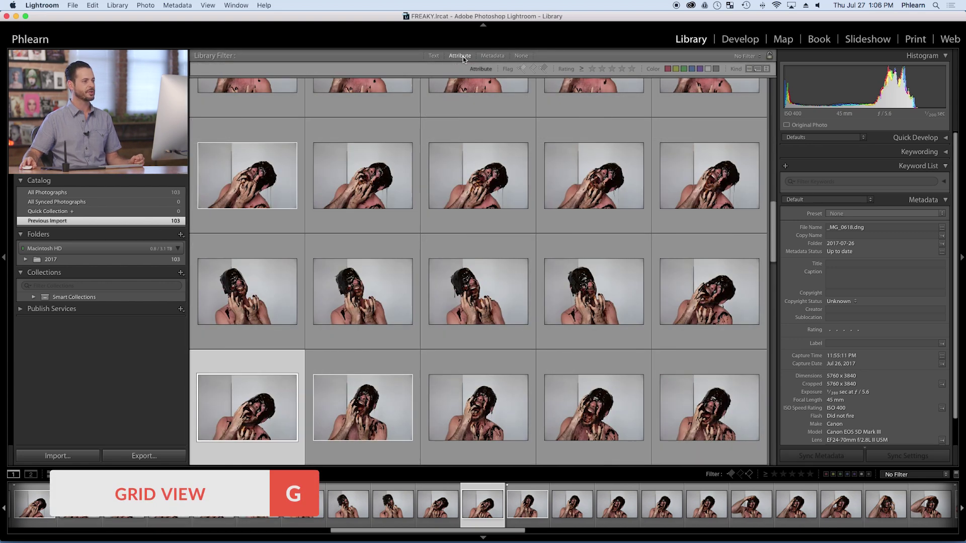
{"action": "left_click", "coordinate": [523, 70]}
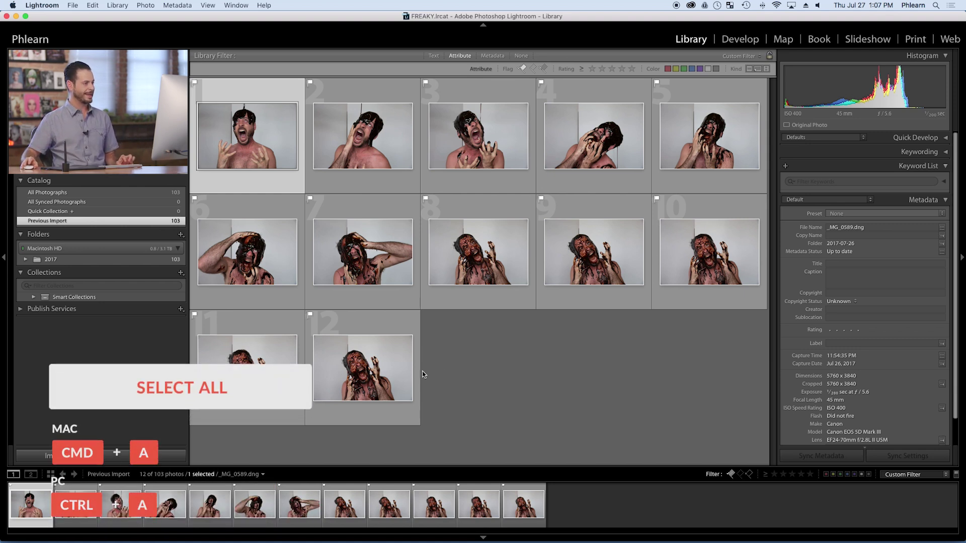
- Select all the flagged picks and compare them in Survey view with the surrounding panels hidden
{"action": "key", "text": "super+a"}
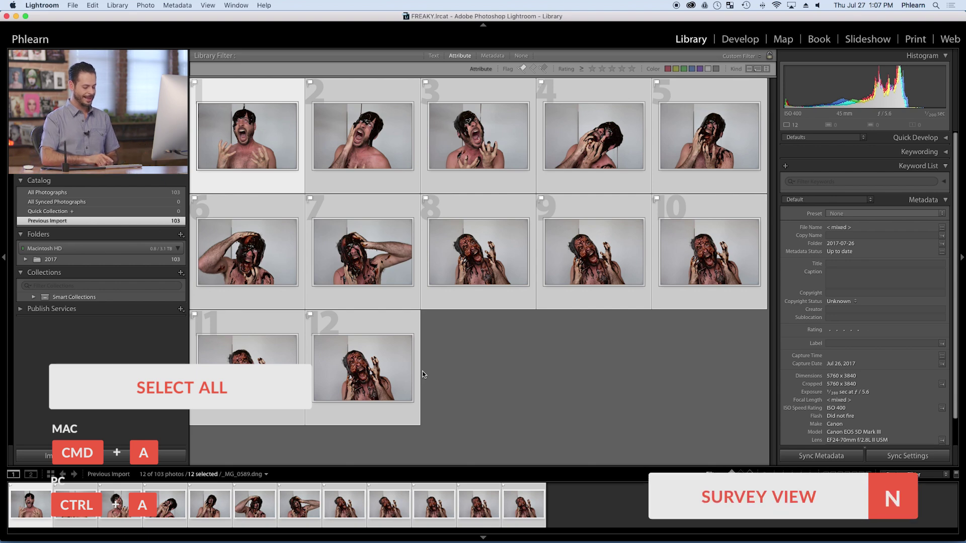
{"action": "key", "text": "n"}
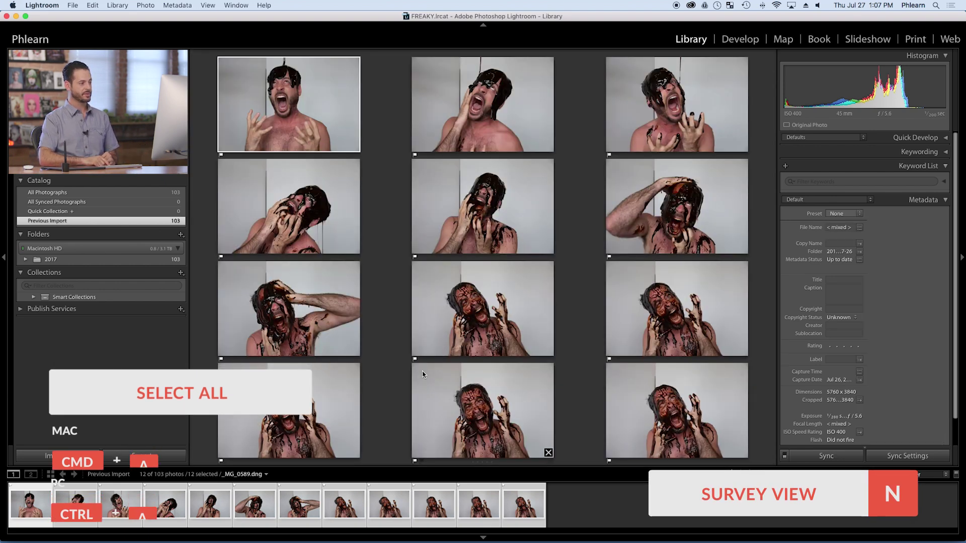
{"action": "key", "text": "shift+Tab"}
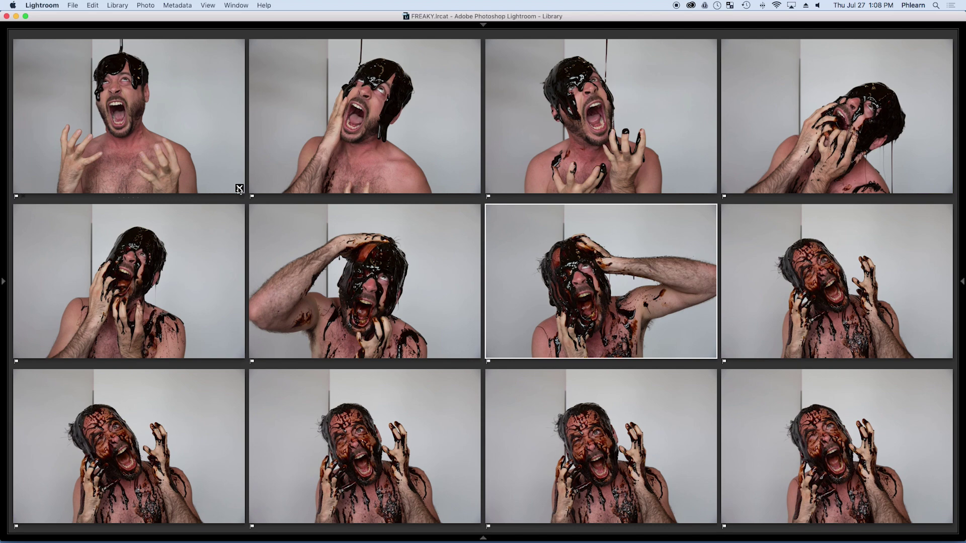
- Remove the first five photos from the survey, up to and including the one with both hands at the mouth
{"action": "left_click", "coordinate": [240, 189]}
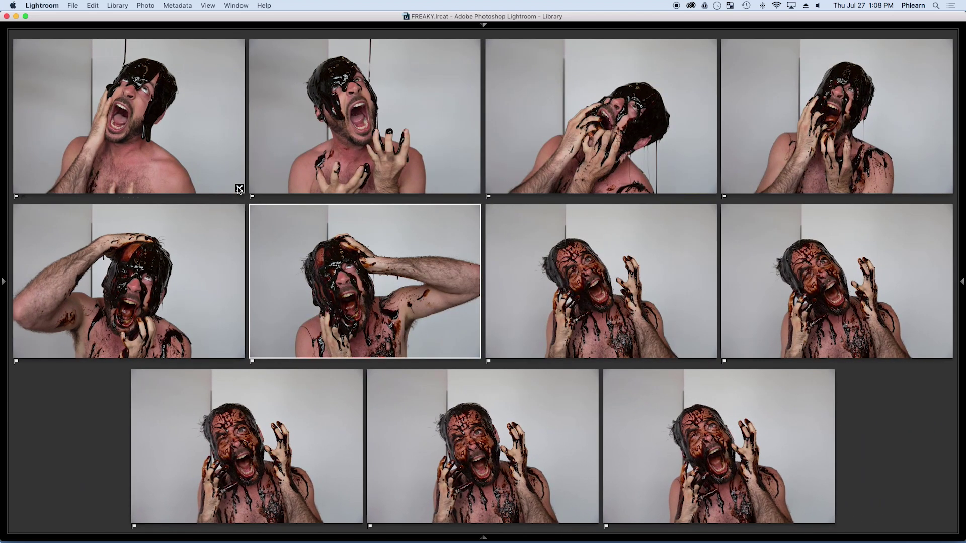
{"action": "left_click", "coordinate": [240, 188]}
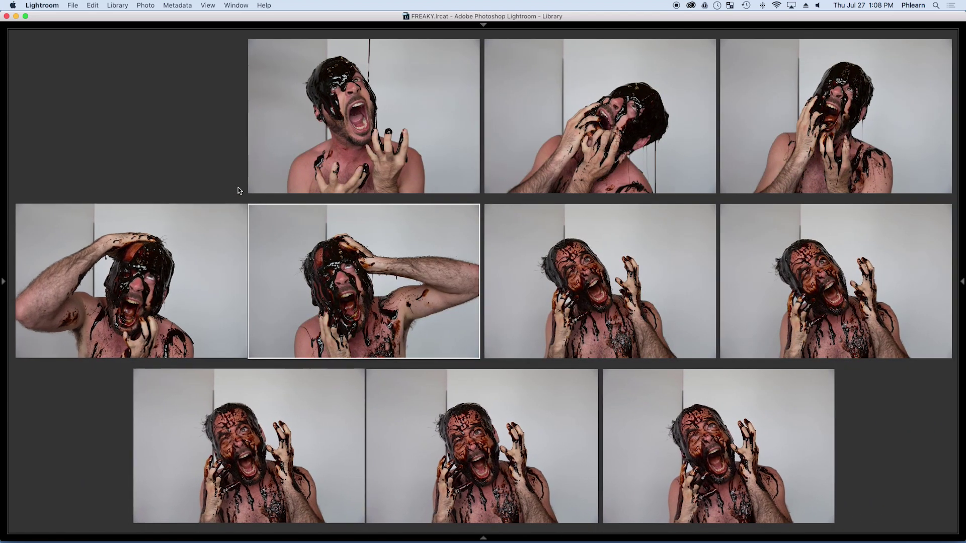
{"action": "left_click", "coordinate": [239, 188]}
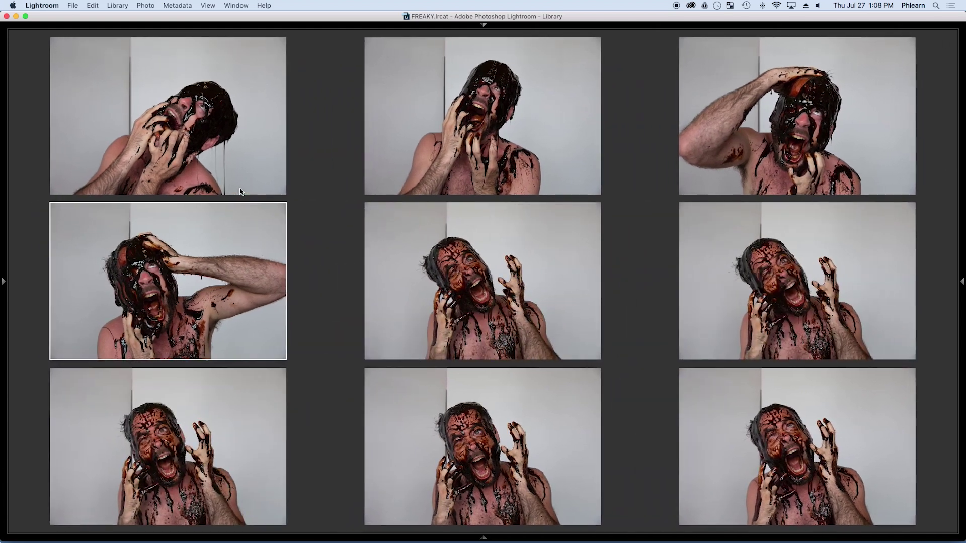
{"action": "left_click", "coordinate": [281, 189]}
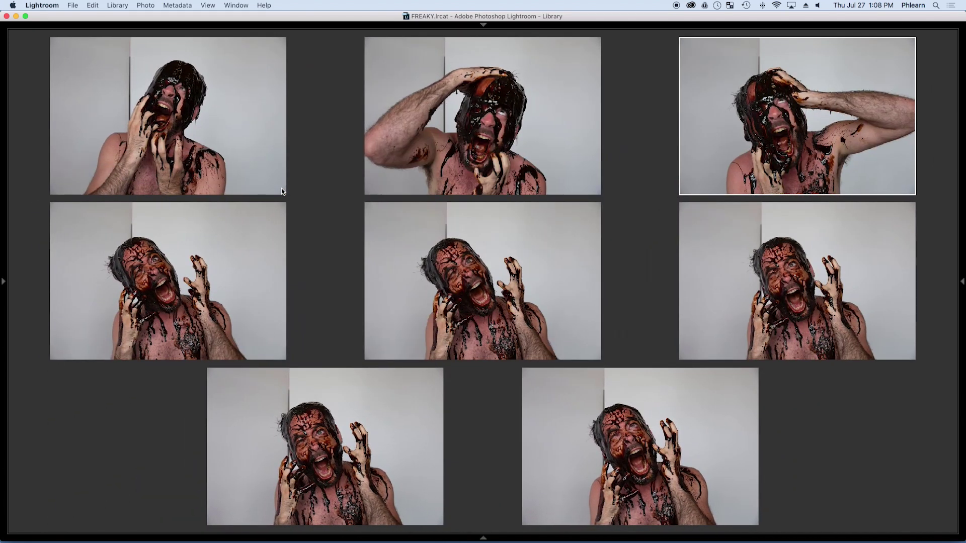
{"action": "left_click", "coordinate": [281, 190]}
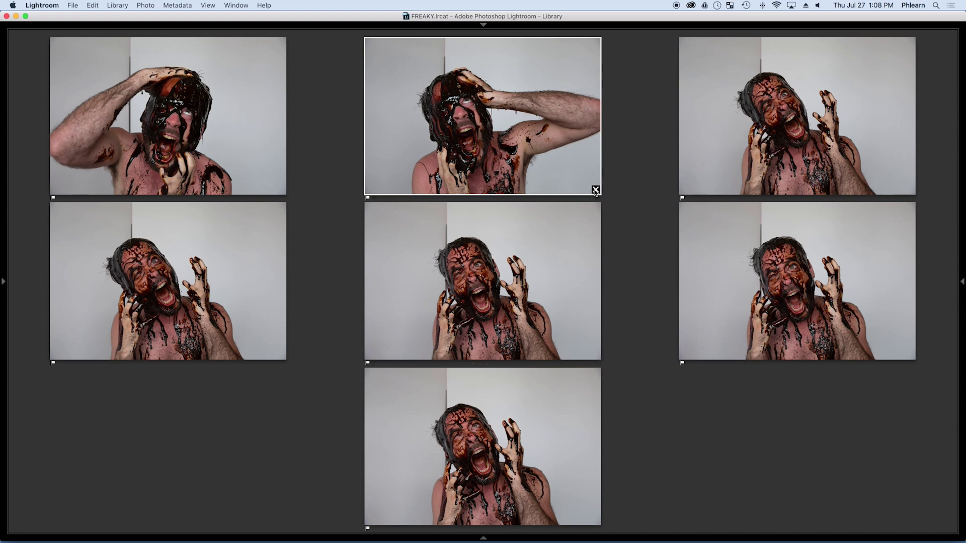
- Drop the arm-out, hand-on-head shot and the first two tilted-head screams from the survey, keeping four candidates
{"action": "left_click", "coordinate": [596, 189]}
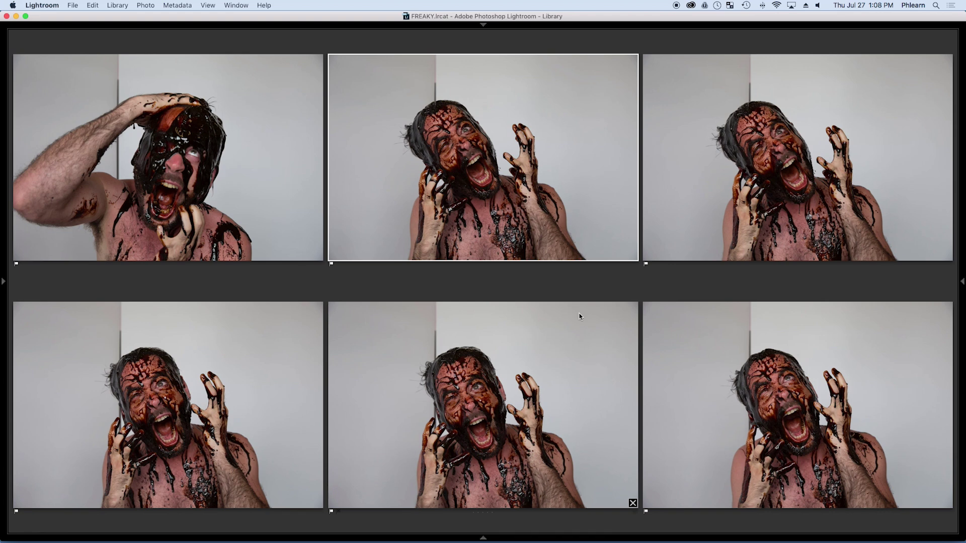
{"action": "left_click", "coordinate": [632, 256]}
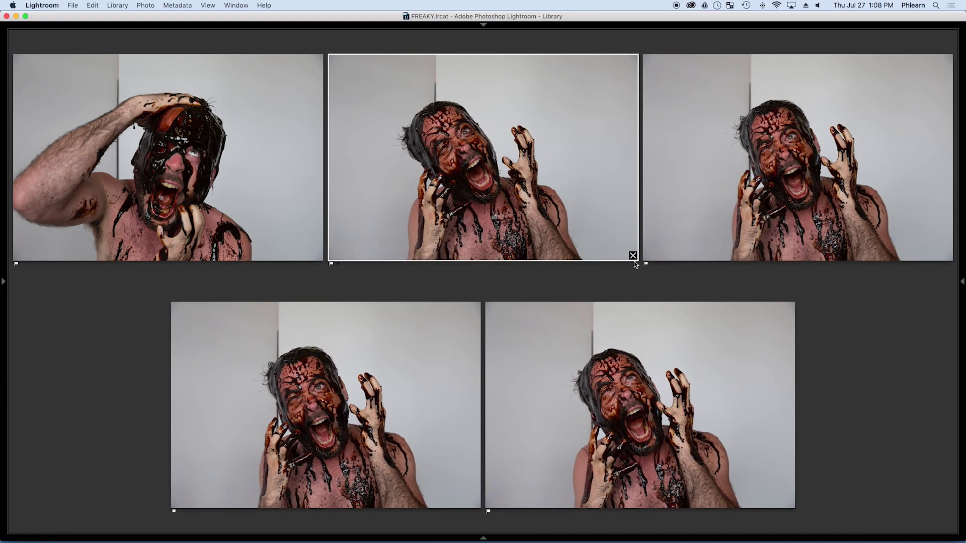
{"action": "left_click", "coordinate": [633, 255]}
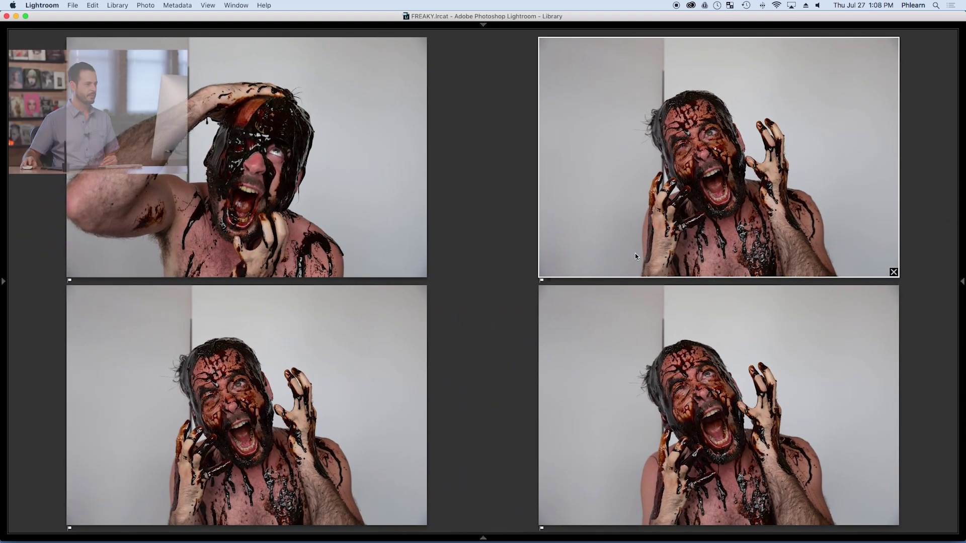
- Open the tilted-head scream _MG_0653.dng on its own, inspect its eye and hair close up, and return to the full frame
{"action": "left_click", "coordinate": [327, 437]}
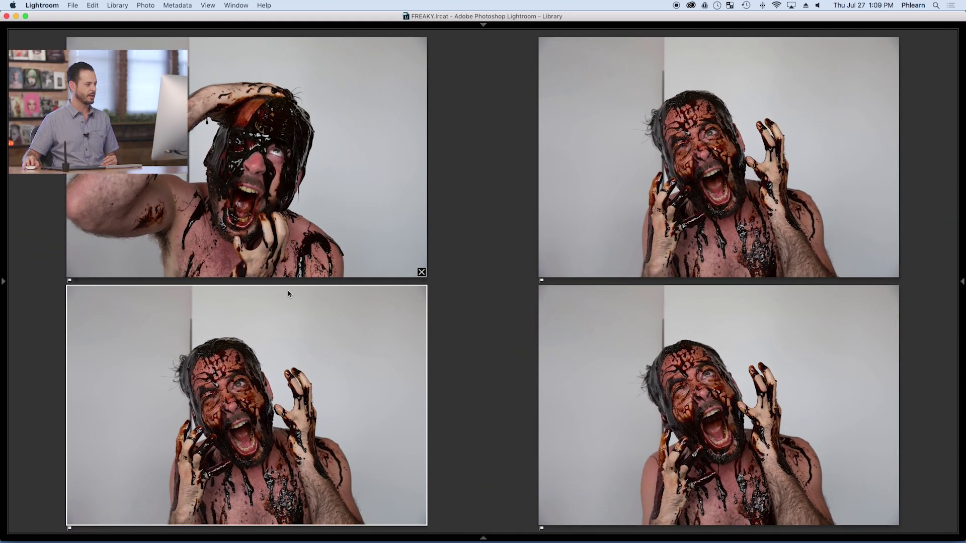
{"action": "double_click", "coordinate": [280, 406]}
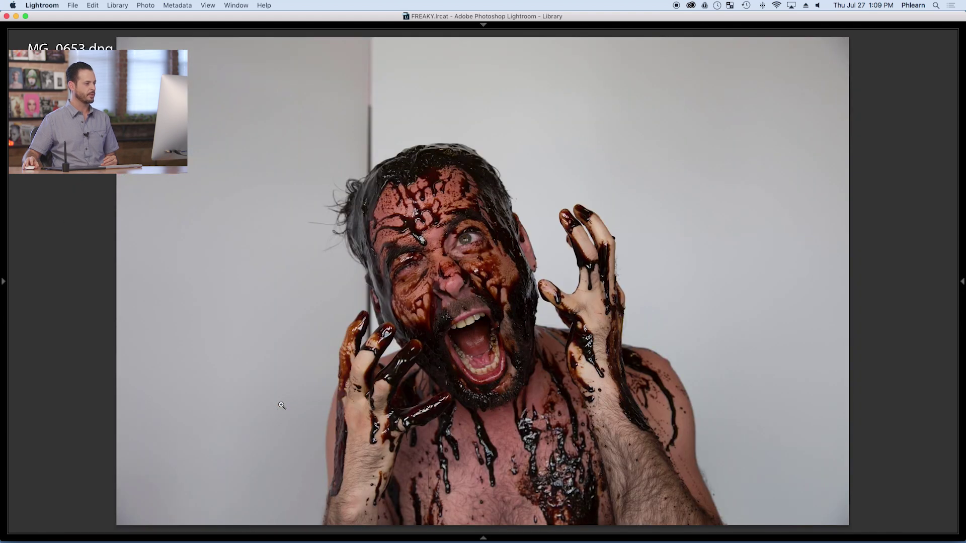
{"action": "left_click", "coordinate": [471, 242]}
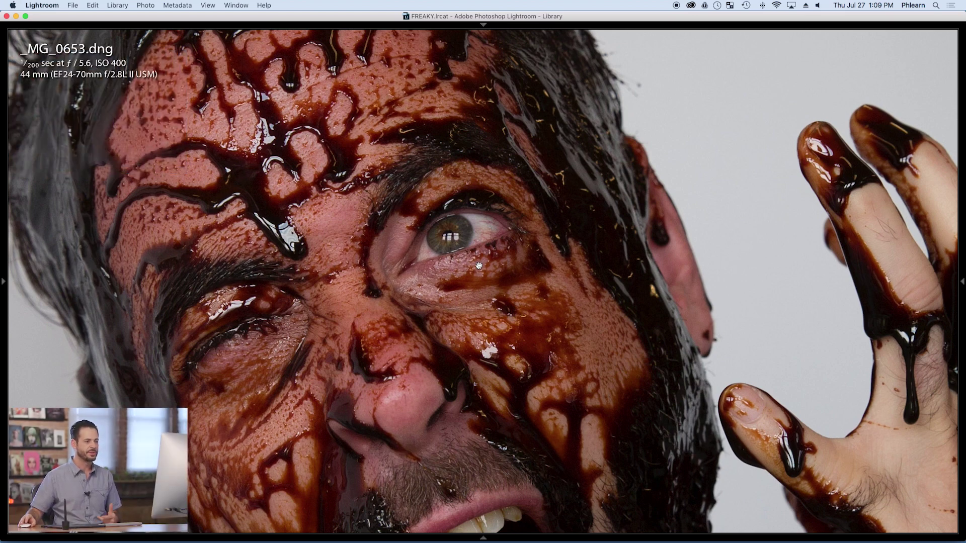
{"action": "left_click_drag", "start_coordinate": [484, 271], "coordinate": [641, 446]}
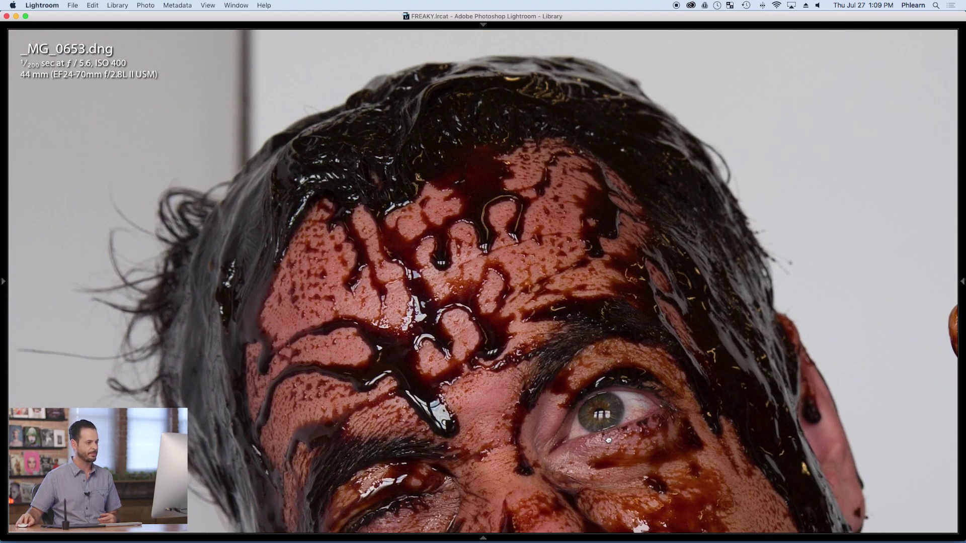
{"action": "left_click_drag", "start_coordinate": [608, 441], "coordinate": [459, 272]}
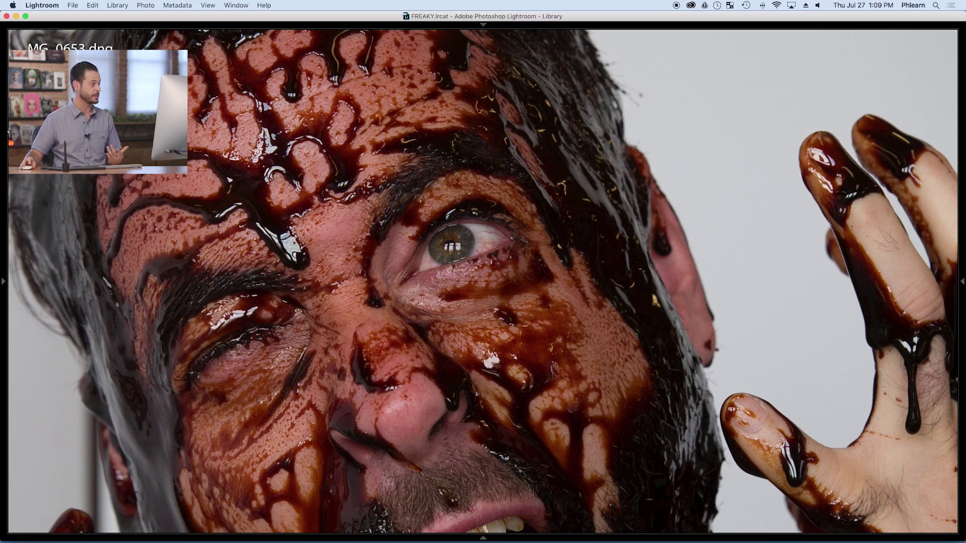
{"action": "key", "text": "super+minus"}
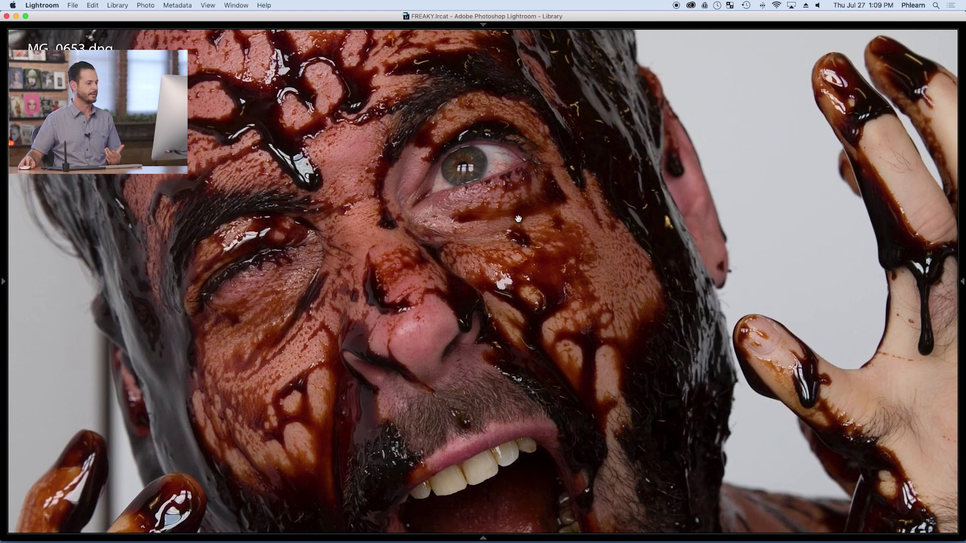
{"action": "key", "text": "super+minus"}
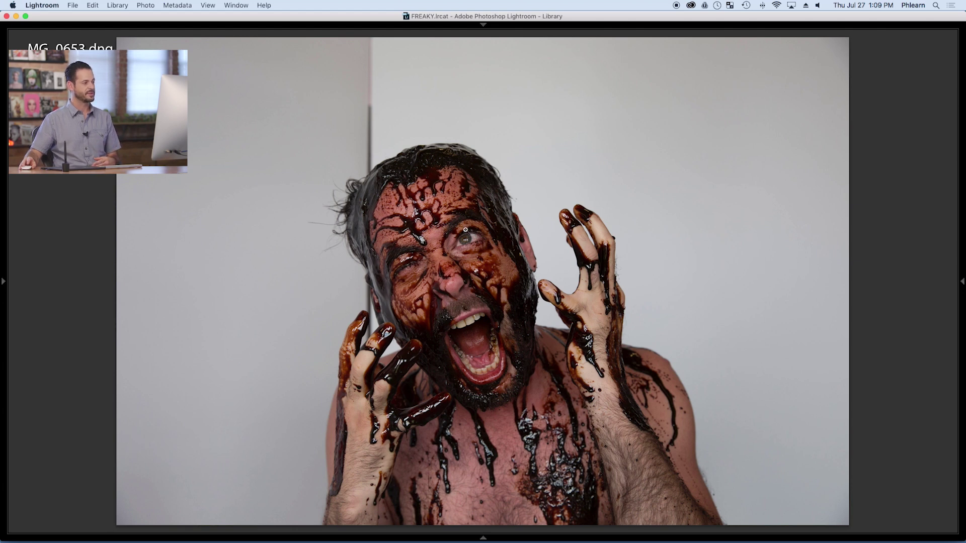
- Send _MG_0653.dng to Adobe Photoshop CC 2017 for editing
{"action": "right_click", "coordinate": [445, 212]}
{"action": "mouse_move", "coordinate": [524, 301]}
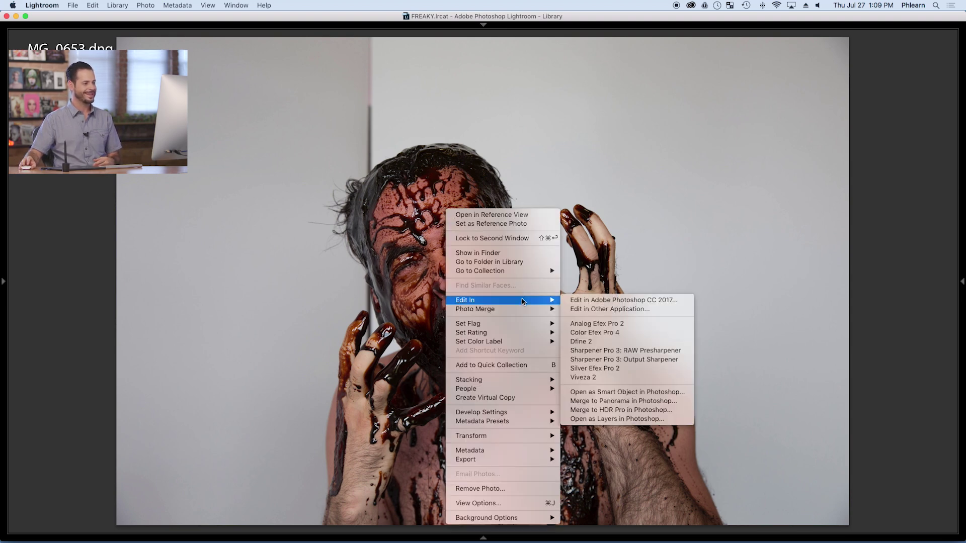
{"action": "left_click", "coordinate": [628, 301]}
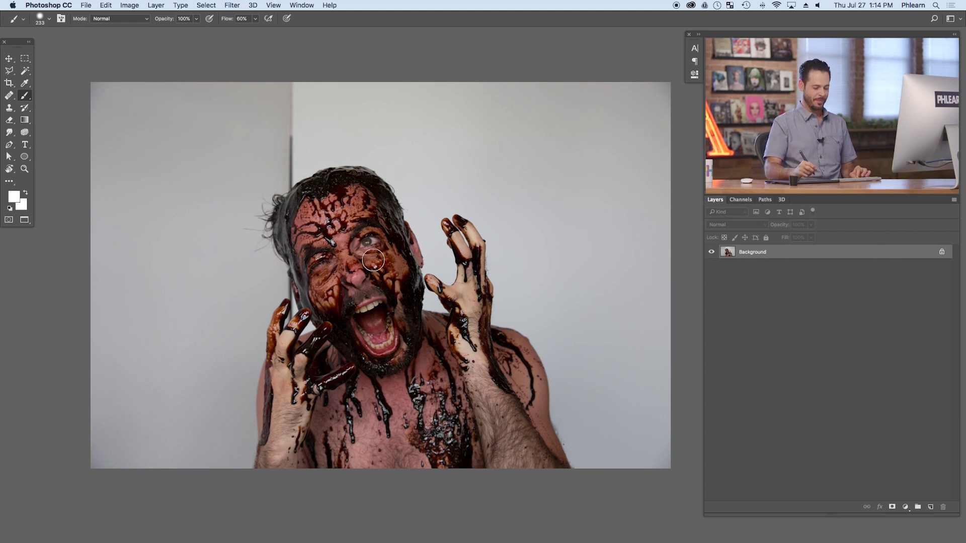
- Create a new layer above the background and ready the Brush tool with black as the foreground color
{"action": "key", "text": "super+alt+shift+n"}
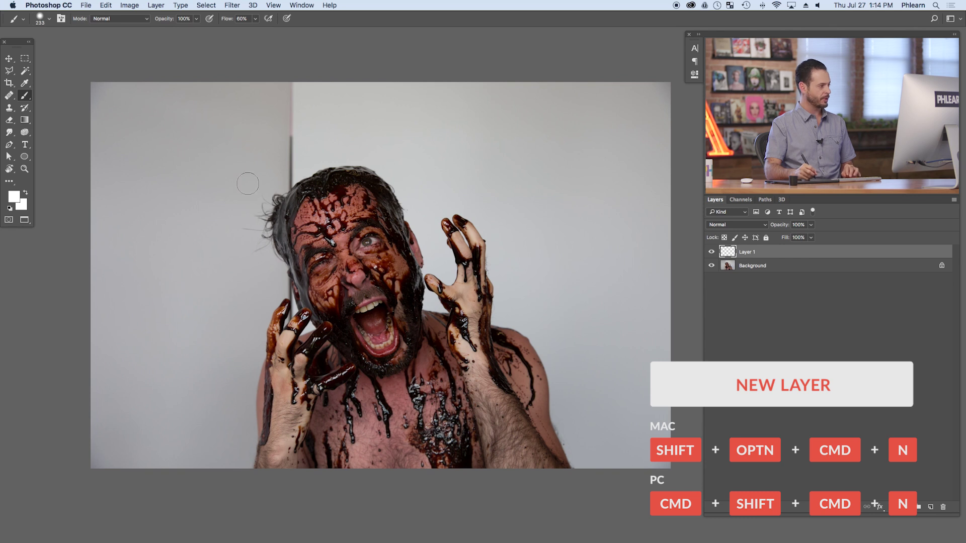
{"action": "key", "text": "b"}
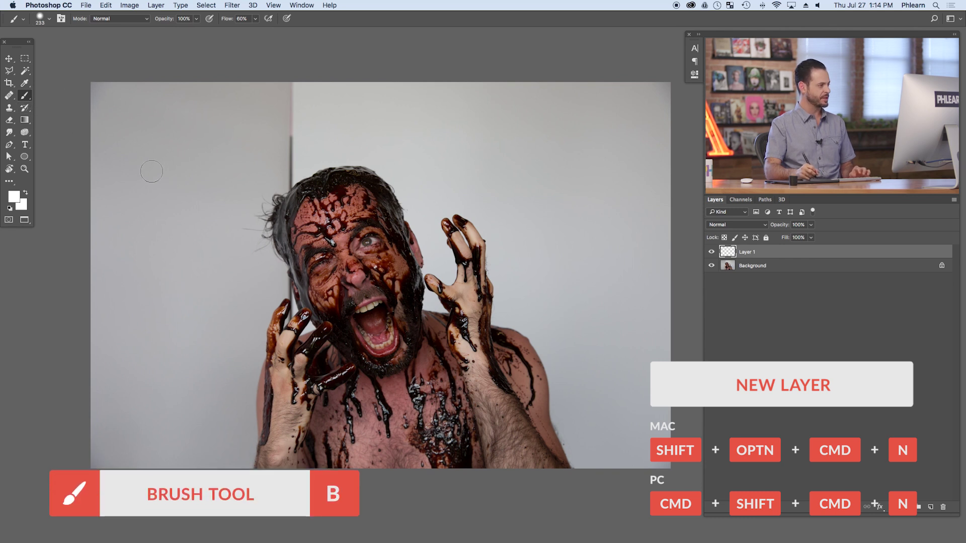
{"action": "left_click", "coordinate": [17, 200]}
{"action": "left_click", "coordinate": [61, 333]}
{"action": "left_click", "coordinate": [248, 240]}
- Paint the entire open eye solid black on the new layer with a soft brush at 70% flow
{"action": "left_click_drag", "start_coordinate": [362, 244], "coordinate": [425, 324]}
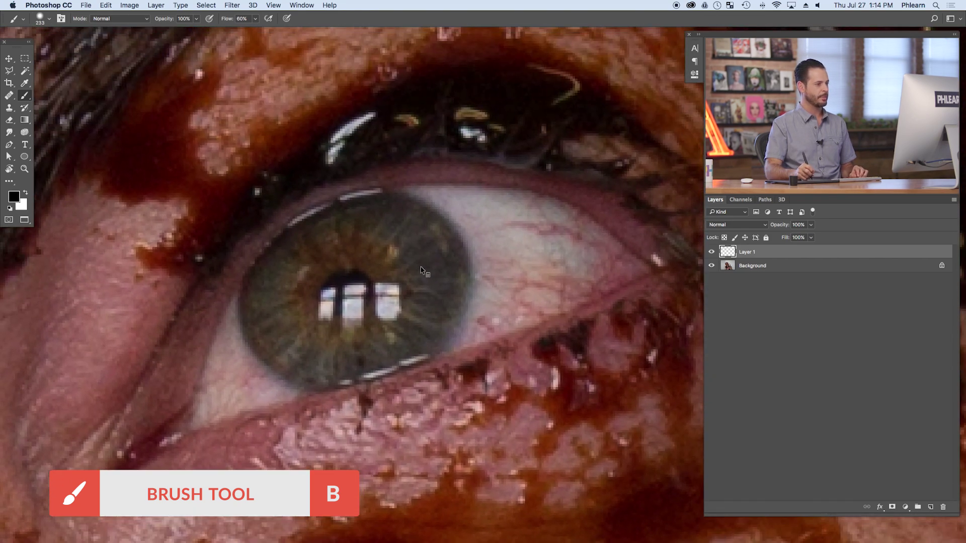
{"action": "left_click_drag", "start_coordinate": [430, 259], "coordinate": [232, 247]}
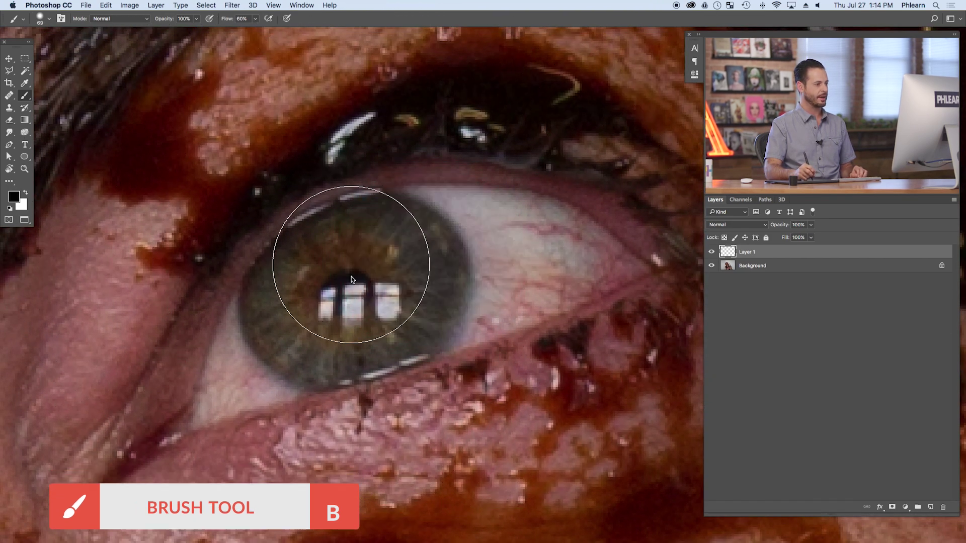
{"action": "left_click_drag", "start_coordinate": [355, 270], "coordinate": [321, 249]}
{"action": "key", "text": "shift+7"}
{"action": "mouse_move", "coordinate": [312, 287]}
{"action": "left_mouse_down"}
{"action": "mouse_move", "coordinate": [321, 306]}
{"action": "mouse_move", "coordinate": [385, 271]}
{"action": "mouse_move", "coordinate": [311, 271]}
{"action": "mouse_move", "coordinate": [342, 255]}
{"action": "mouse_move", "coordinate": [315, 253]}
{"action": "mouse_move", "coordinate": [354, 232]}
{"action": "mouse_move", "coordinate": [343, 226]}
{"action": "mouse_move", "coordinate": [316, 235]}
{"action": "mouse_move", "coordinate": [259, 297]}
{"action": "mouse_move", "coordinate": [283, 264]}
{"action": "mouse_move", "coordinate": [263, 285]}
{"action": "mouse_move", "coordinate": [215, 402]}
{"action": "mouse_move", "coordinate": [237, 363]}
{"action": "mouse_move", "coordinate": [261, 376]}
{"action": "mouse_move", "coordinate": [314, 370]}
{"action": "mouse_move", "coordinate": [305, 380]}
{"action": "mouse_move", "coordinate": [435, 323]}
{"action": "mouse_move", "coordinate": [421, 302]}
{"action": "mouse_move", "coordinate": [310, 348]}
{"action": "mouse_move", "coordinate": [261, 356]}
{"action": "mouse_move", "coordinate": [279, 311]}
{"action": "mouse_move", "coordinate": [416, 334]}
{"action": "mouse_move", "coordinate": [390, 352]}
{"action": "mouse_move", "coordinate": [485, 323]}
{"action": "mouse_move", "coordinate": [524, 299]}
{"action": "mouse_move", "coordinate": [497, 310]}
{"action": "mouse_move", "coordinate": [479, 254]}
{"action": "mouse_move", "coordinate": [356, 217]}
{"action": "mouse_move", "coordinate": [442, 198]}
{"action": "mouse_move", "coordinate": [511, 207]}
{"action": "mouse_move", "coordinate": [476, 207]}
{"action": "left_mouse_up"}
{"action": "mouse_move", "coordinate": [388, 202]}
{"action": "left_mouse_down"}
{"action": "mouse_move", "coordinate": [544, 218]}
{"action": "mouse_move", "coordinate": [523, 203]}
{"action": "mouse_move", "coordinate": [502, 204]}
{"action": "mouse_move", "coordinate": [591, 231]}
{"action": "mouse_move", "coordinate": [541, 213]}
{"action": "mouse_move", "coordinate": [605, 243]}
{"action": "mouse_move", "coordinate": [614, 259]}
{"action": "mouse_move", "coordinate": [599, 247]}
{"action": "left_mouse_up"}
{"action": "key", "text": "bracketleft"}
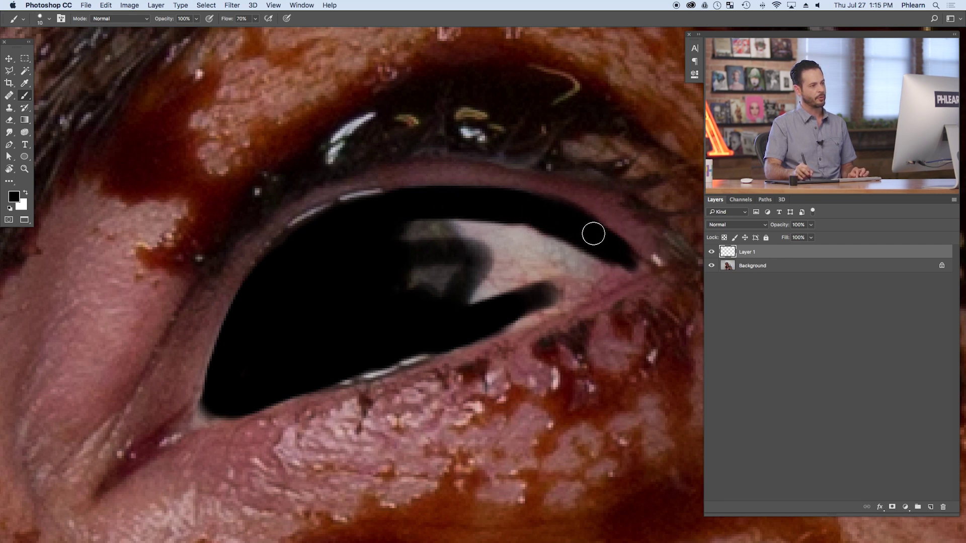
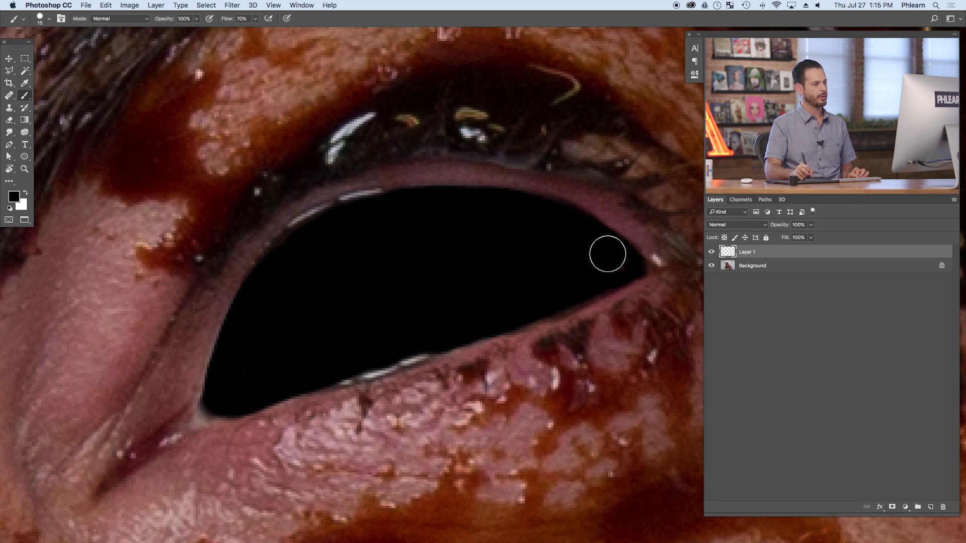
- Refine the black paint along the eye's inner edge and extend it into the corner beside the nose with a small brush
{"action": "left_click", "coordinate": [209, 396]}
{"action": "left_click", "coordinate": [216, 387], "text": "alt"}
{"action": "mouse_move", "coordinate": [217, 386]}
{"action": "left_mouse_down"}
{"action": "mouse_move", "coordinate": [235, 377]}
{"action": "mouse_move", "coordinate": [224, 377]}
{"action": "mouse_move", "coordinate": [257, 358]}
{"action": "left_mouse_up"}
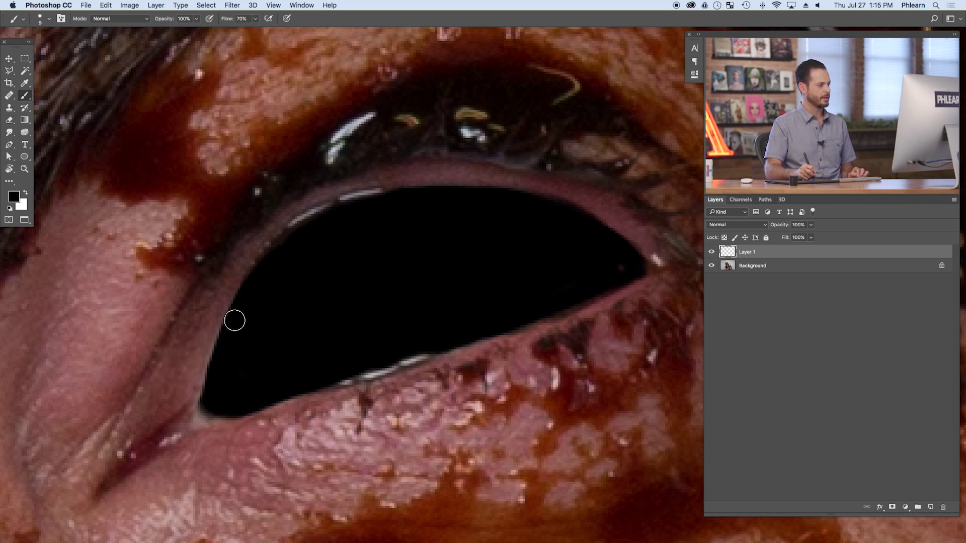
{"action": "mouse_move", "coordinate": [237, 299]}
{"action": "left_mouse_down"}
{"action": "mouse_move", "coordinate": [204, 402]}
{"action": "mouse_move", "coordinate": [206, 418]}
{"action": "mouse_move", "coordinate": [232, 409]}
{"action": "mouse_move", "coordinate": [186, 423]}
{"action": "mouse_move", "coordinate": [200, 414]}
{"action": "left_mouse_up"}
{"action": "key", "text": "super+z"}
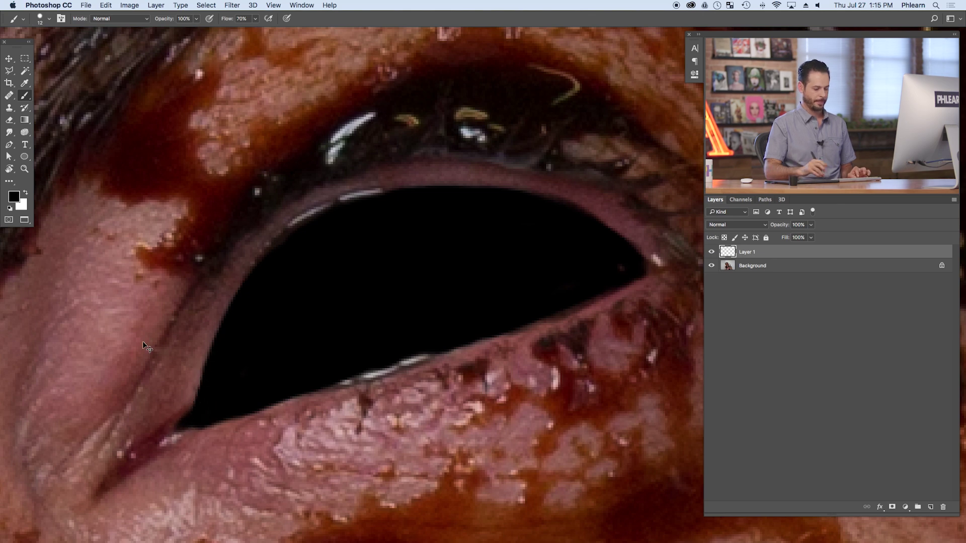
- Clean up the black fill at the eye's outer corner, varying the brush between small sizes
{"action": "key", "text": "super+minus"}
{"action": "key", "text": "super+minus"}
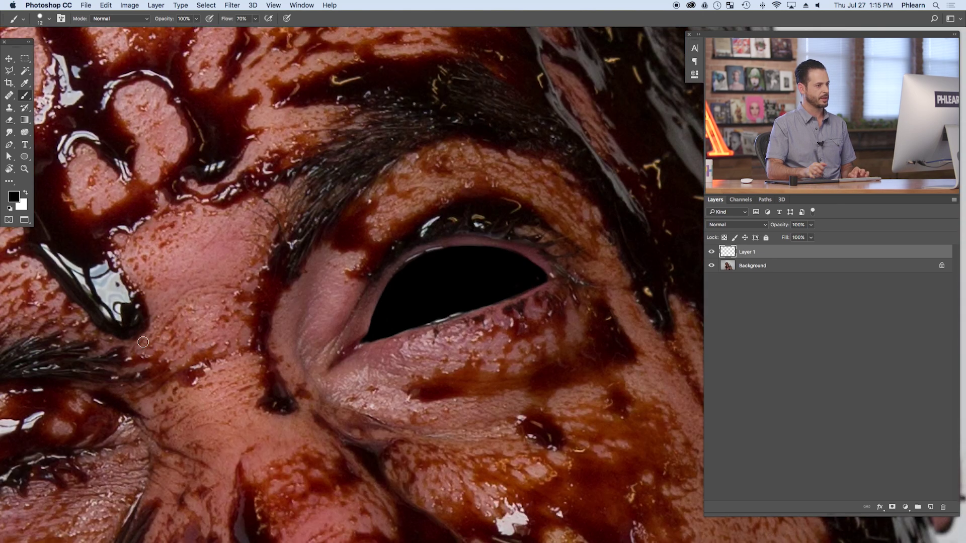
{"action": "left_click", "coordinate": [517, 274], "text": "super"}
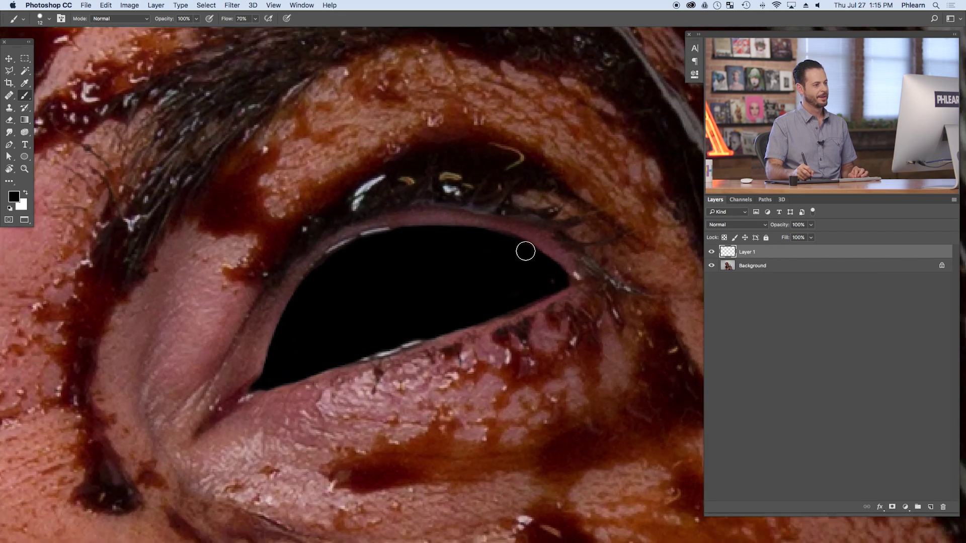
{"action": "key", "text": "bracketright"}
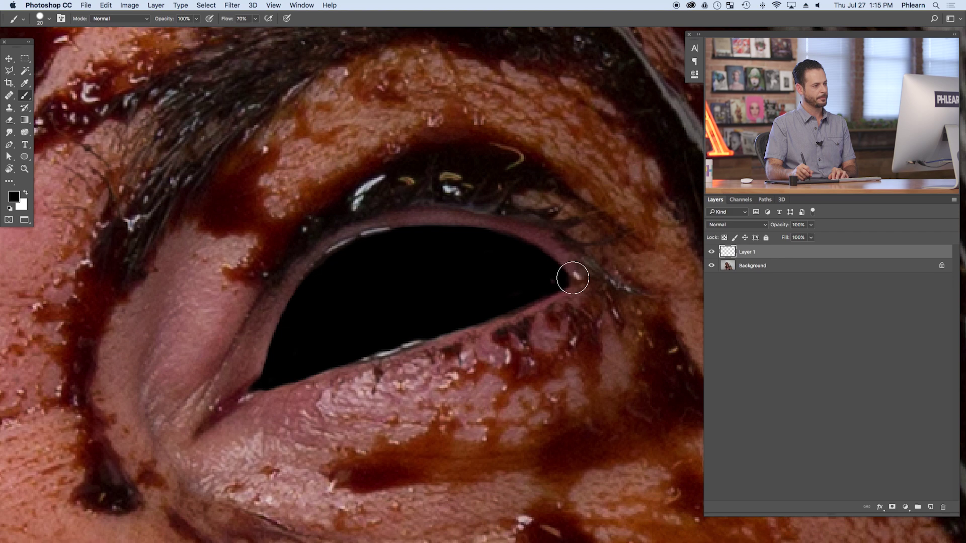
{"action": "key", "text": "bracketleft"}
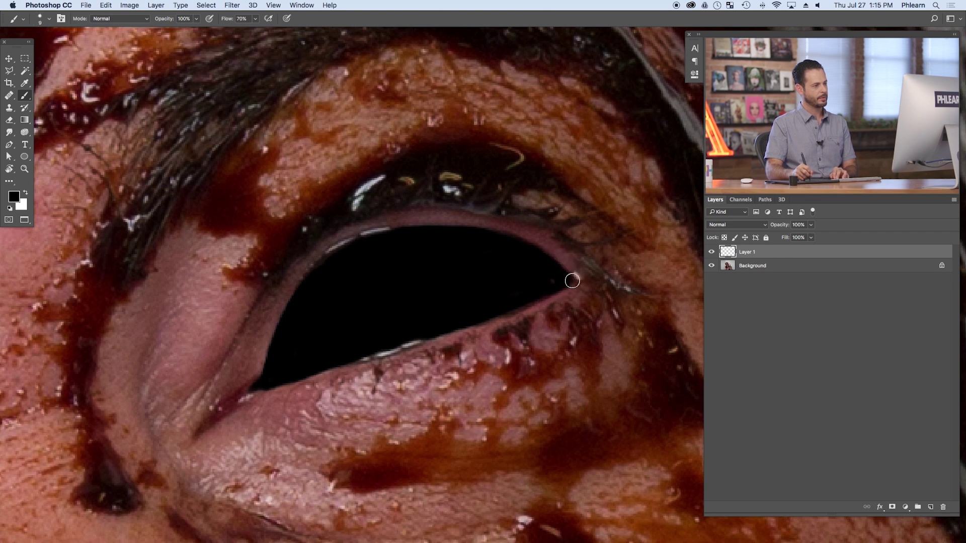
{"action": "key", "text": "bracketright"}
{"action": "key", "text": "bracketright"}
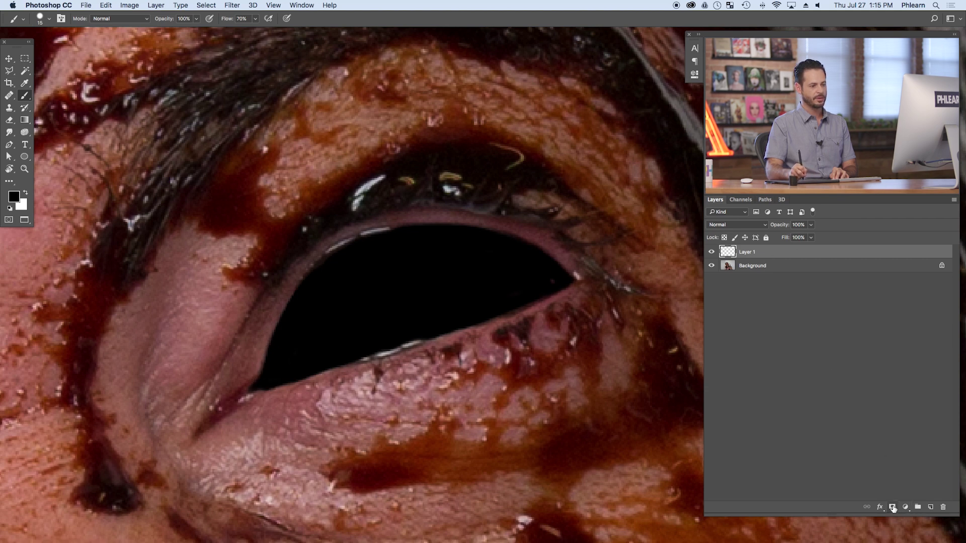
- Add a white layer mask to the black eye layer and ready a 10 px black brush for it
{"action": "left_click_drag", "start_coordinate": [882, 517], "coordinate": [879, 482]}
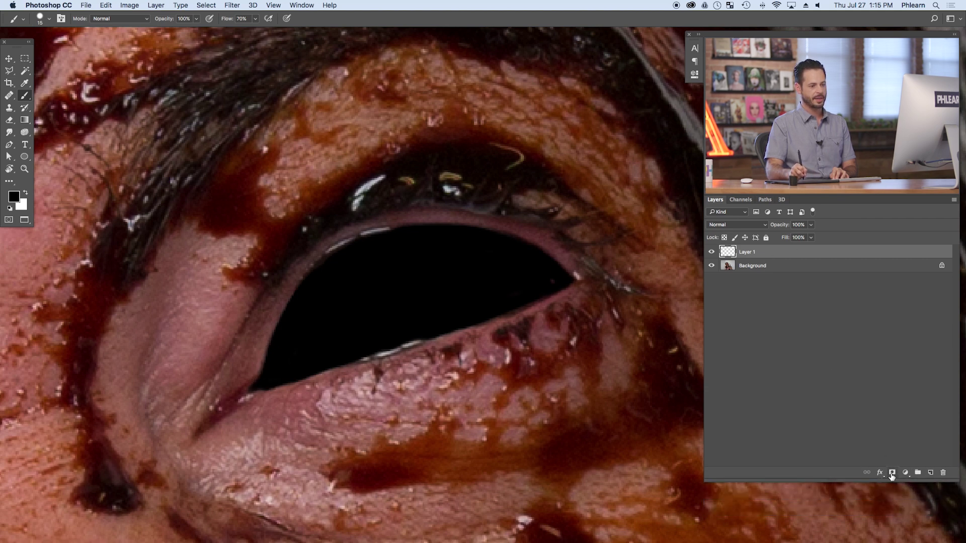
{"action": "left_click", "coordinate": [892, 473]}
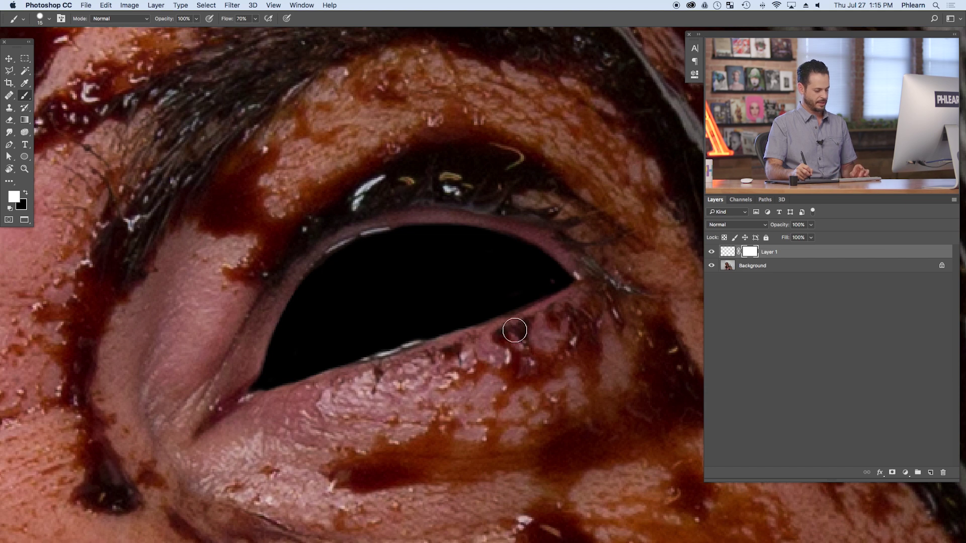
{"action": "key", "text": "bracketleft"}
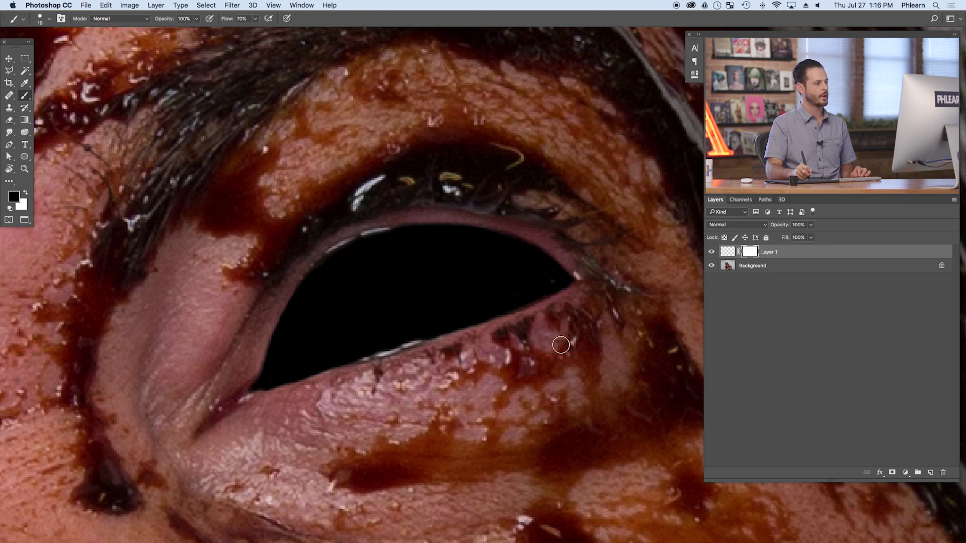
- Examine the black eye from farther away and close up, comparing it with the original by hiding and showing its layer
{"action": "key", "text": "super+minus"}
{"action": "key", "text": "super+minus"}
{"action": "key", "text": "super+minus"}
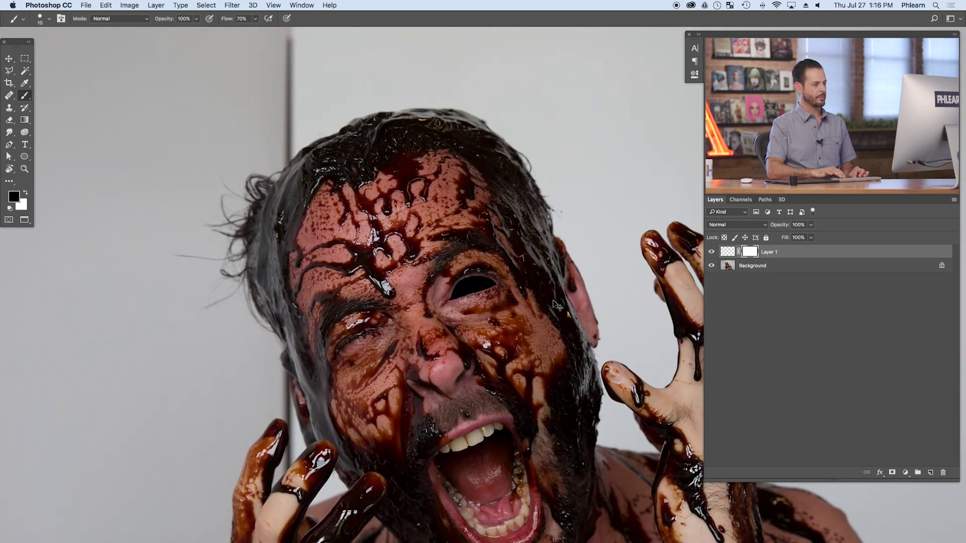
{"action": "key", "text": "super+minus"}
{"action": "key", "text": "super+plus"}
{"action": "key", "text": "super+plus"}
{"action": "key", "text": "super+plus"}
{"action": "key", "text": "super+plus"}
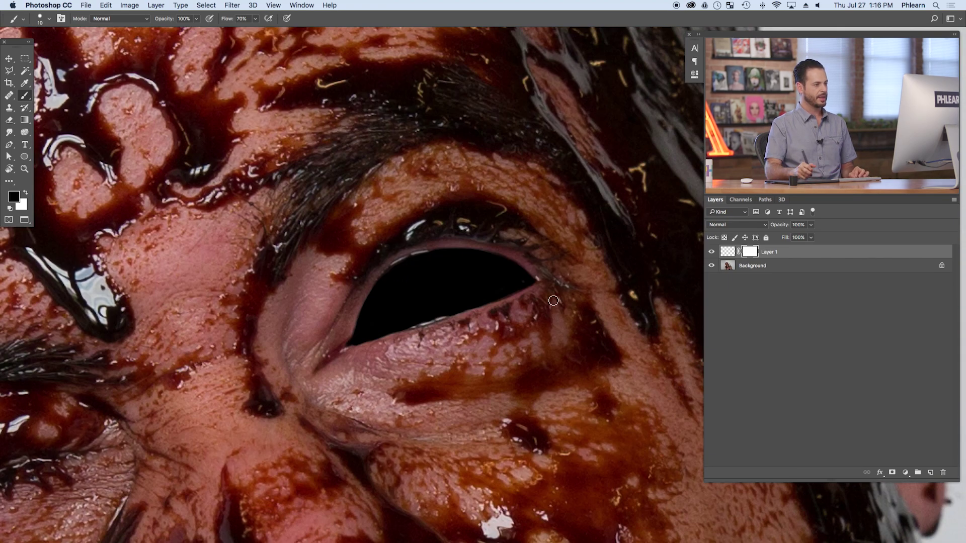
{"action": "left_click", "coordinate": [711, 253]}
{"action": "left_click", "coordinate": [711, 252]}
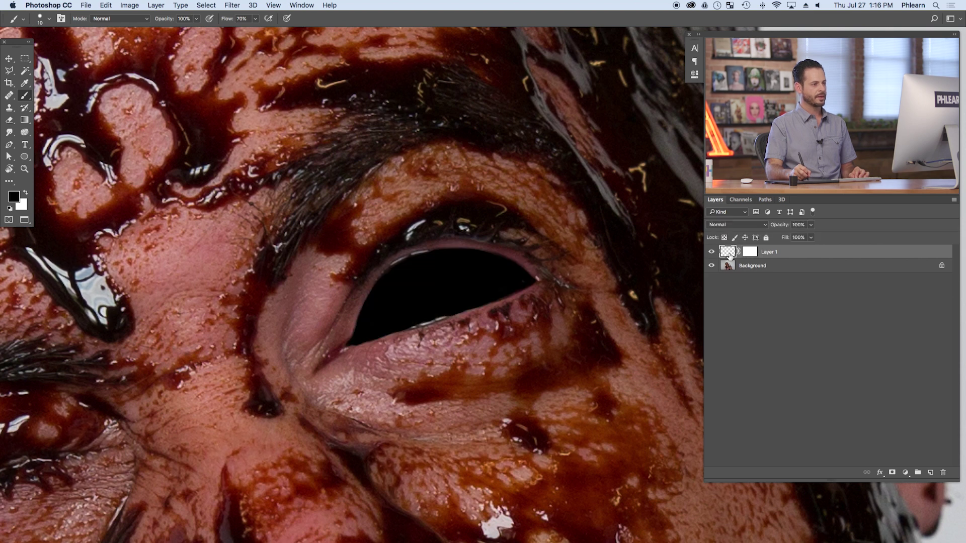
- Apply a Gaussian Blur with a 1.0 pixel radius to the black eye paint, targeting the layer's pixels rather than its mask
{"action": "left_click", "coordinate": [232, 5]}
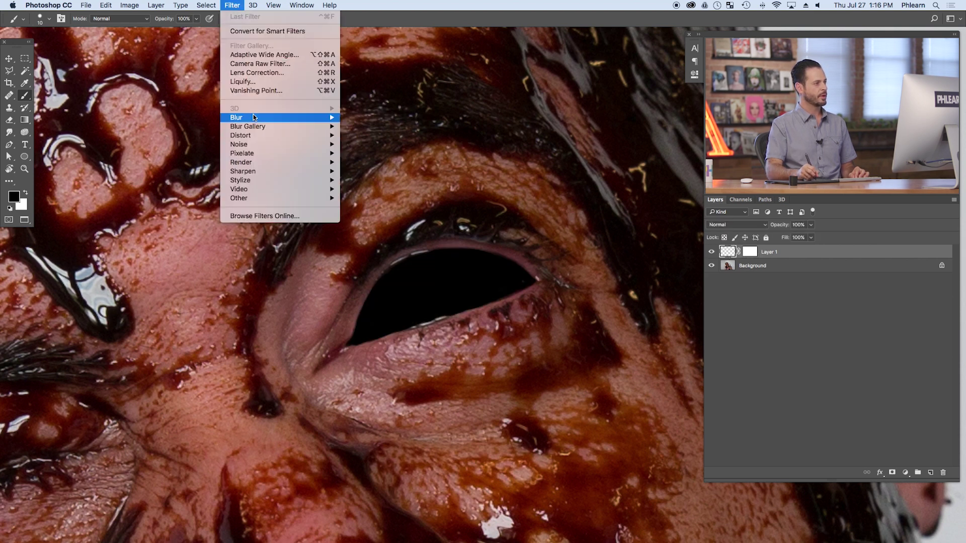
{"action": "mouse_move", "coordinate": [253, 117]}
{"action": "left_click", "coordinate": [372, 151]}
{"action": "left_click", "coordinate": [537, 283]}
{"action": "left_click_drag", "start_coordinate": [560, 396], "coordinate": [556, 397]}
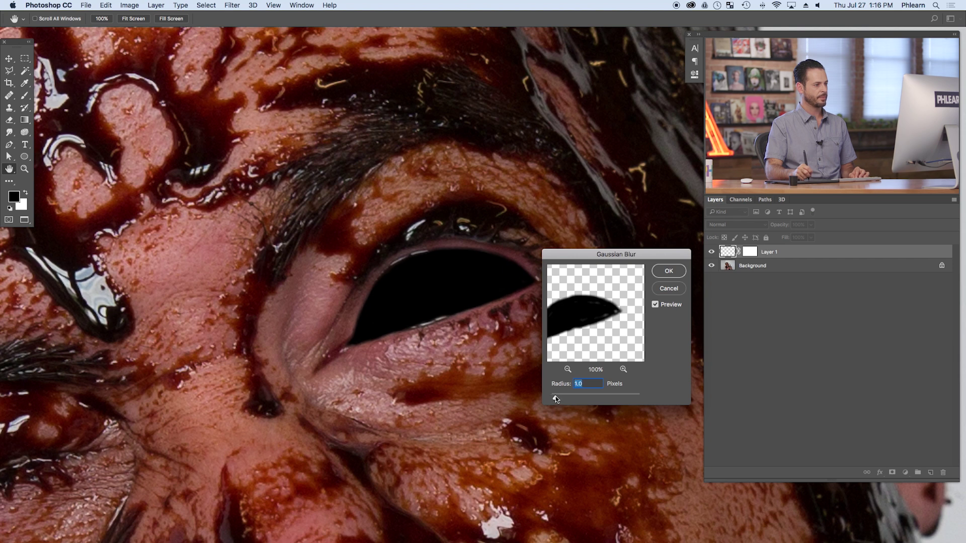
{"action": "left_click", "coordinate": [661, 273]}
{"action": "key", "text": "b"}
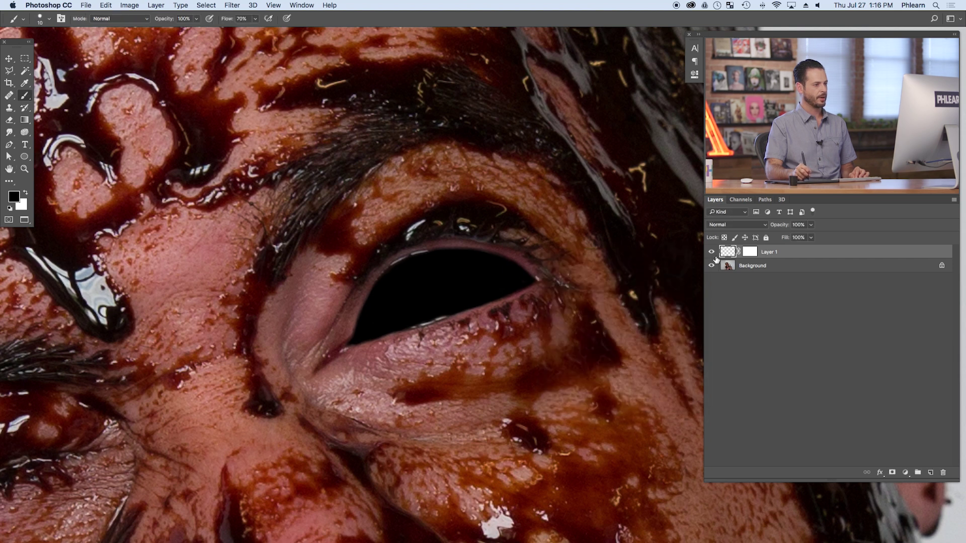
- Check the softened black eye against the original by toggling its layer, and inspect it across the full face and close up
{"action": "left_click", "coordinate": [712, 252]}
{"action": "left_click", "coordinate": [712, 252]}
{"action": "left_click", "coordinate": [711, 252]}
{"action": "left_click", "coordinate": [711, 252]}
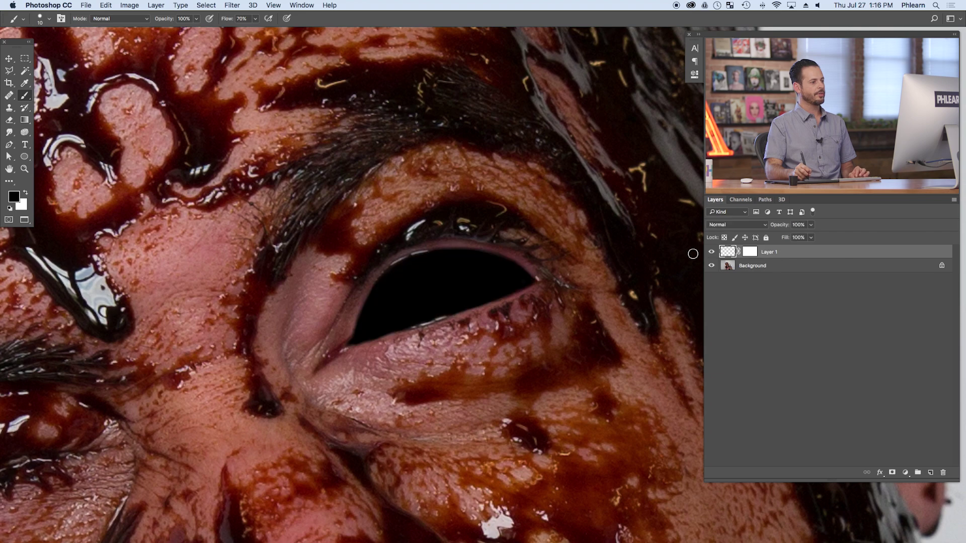
{"action": "key", "text": "super+0"}
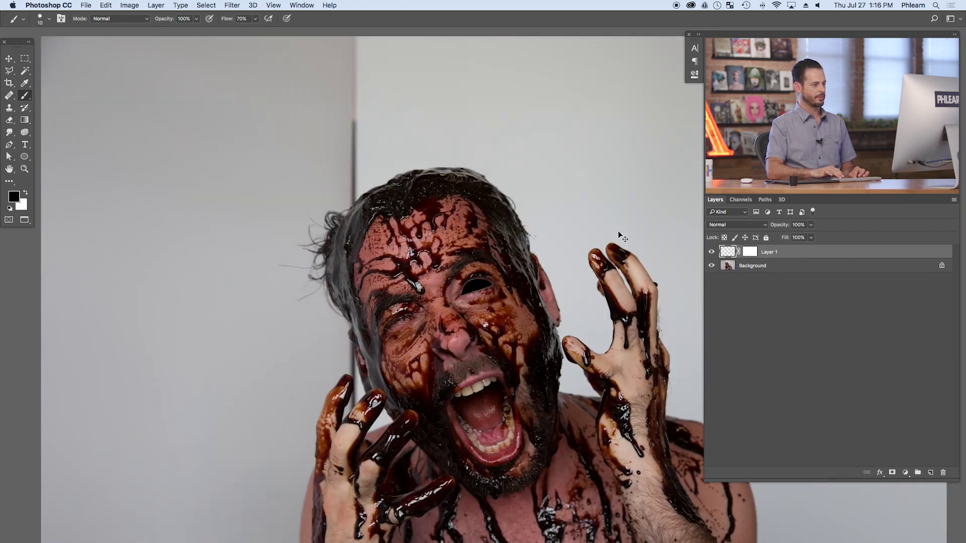
{"action": "key", "text": "super+equal"}
{"action": "key", "text": "super+equal"}
{"action": "key", "text": "super+equal"}
{"action": "key", "text": "super+minus"}
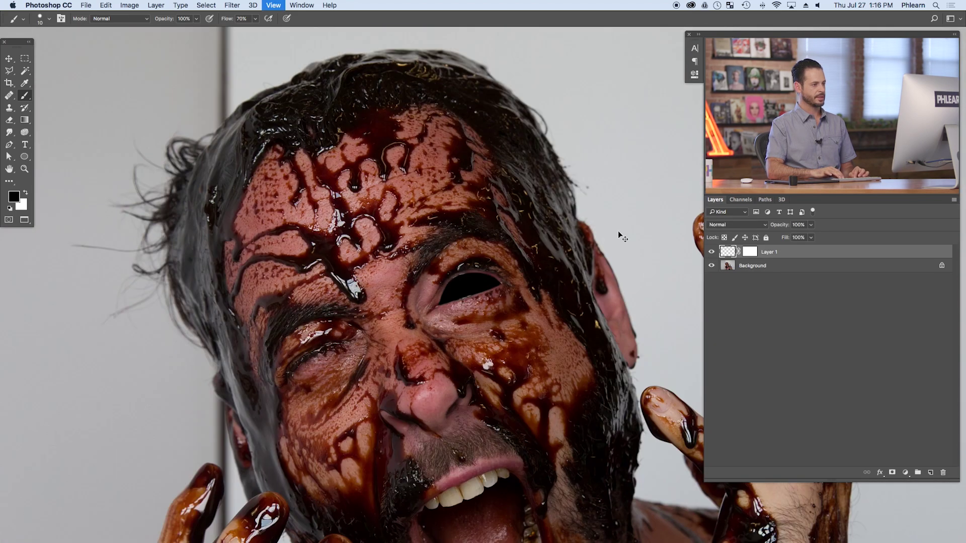
{"action": "key", "text": "super+equal"}
{"action": "key", "text": "super+equal"}
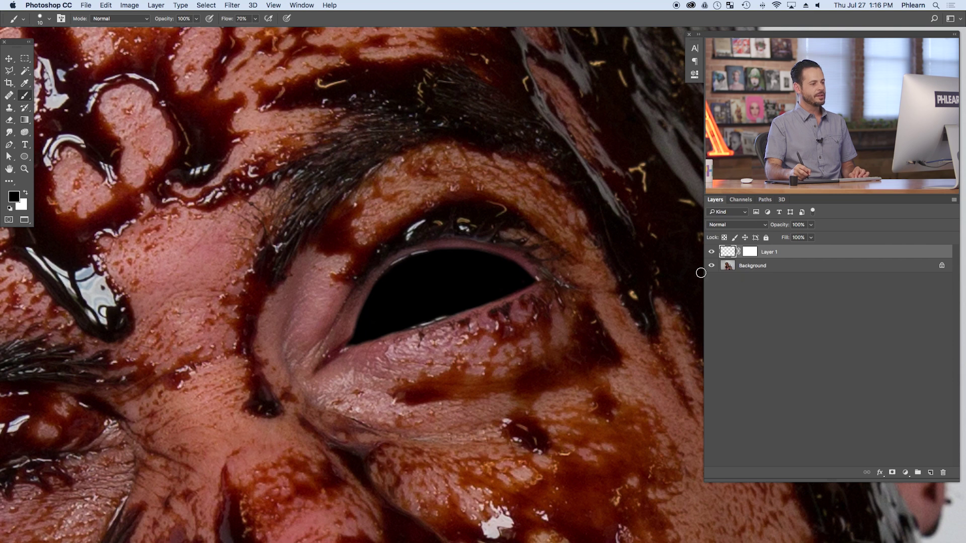
- Hide the black eye layer and add a new empty layer above it
{"action": "left_click", "coordinate": [712, 253]}
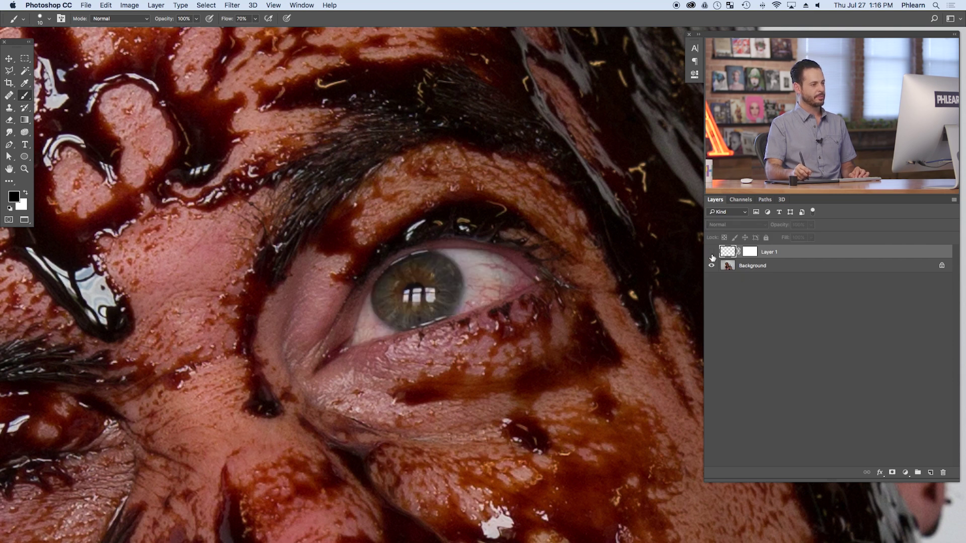
{"action": "left_click", "coordinate": [711, 252]}
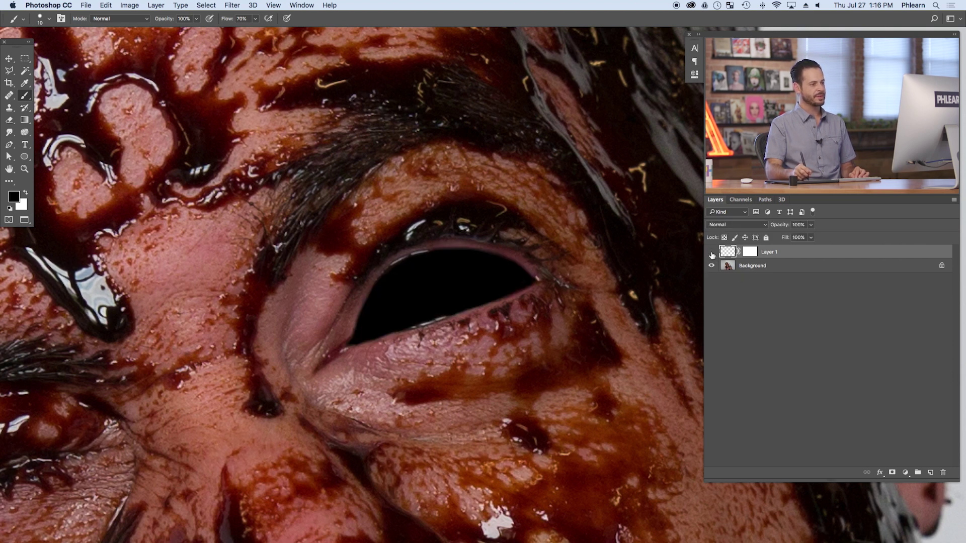
{"action": "left_click", "coordinate": [712, 253]}
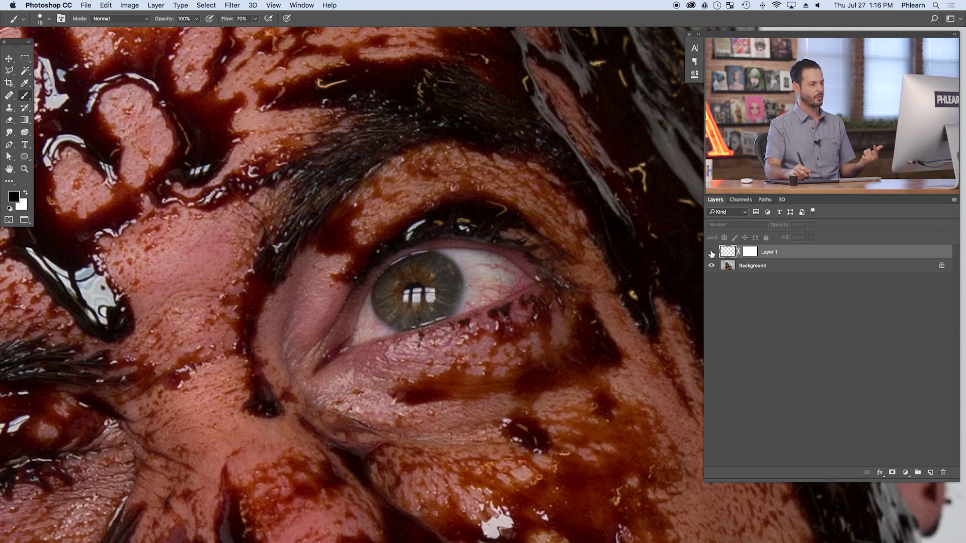
{"action": "left_click", "coordinate": [931, 473]}
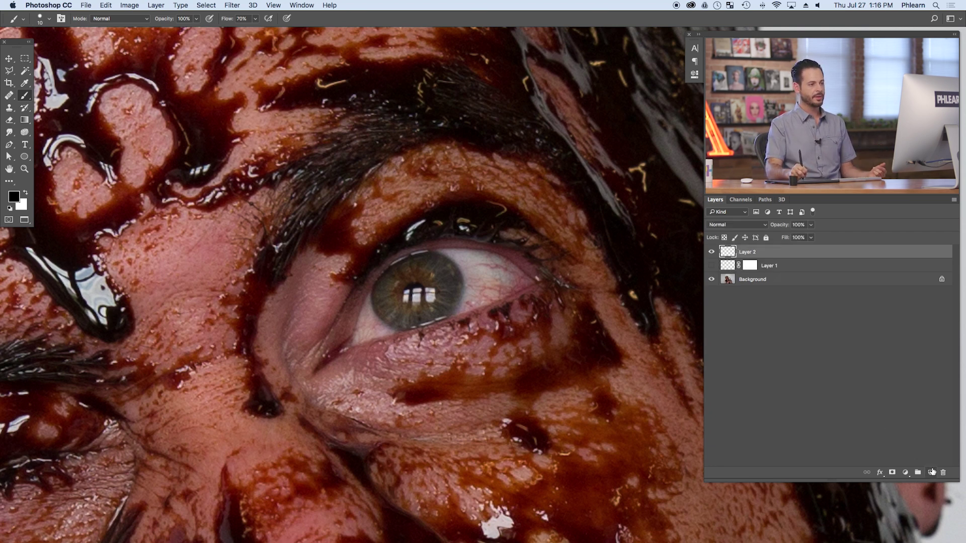
- Create a Color Range selection from the window reflections in the eye, trying samples around the eye and using a fuzziness of 137
{"action": "left_click", "coordinate": [206, 6]}
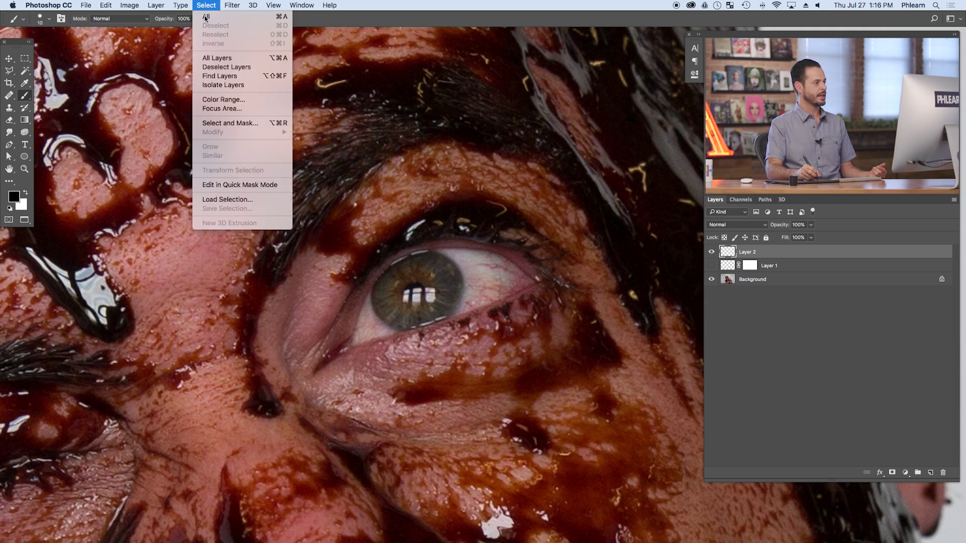
{"action": "left_click", "coordinate": [223, 99]}
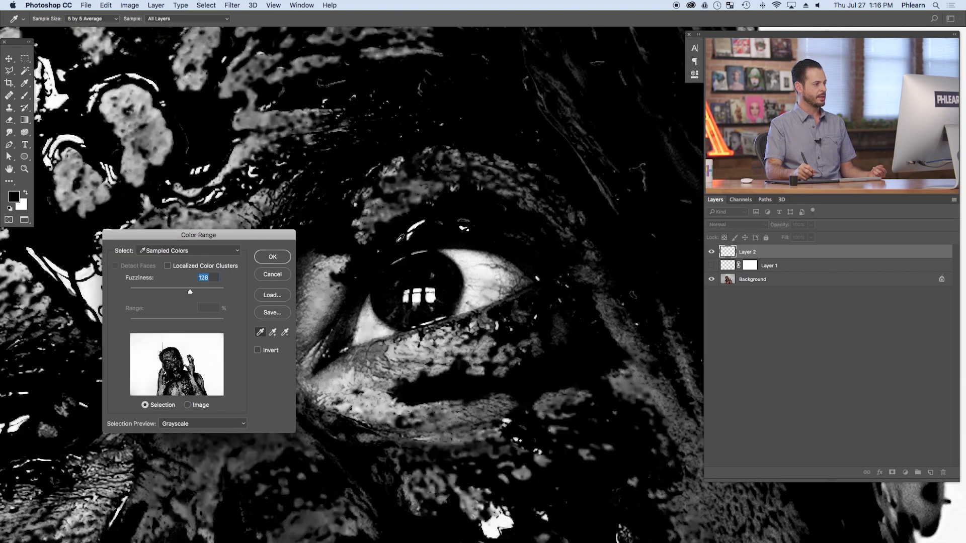
{"action": "left_click", "coordinate": [386, 167]}
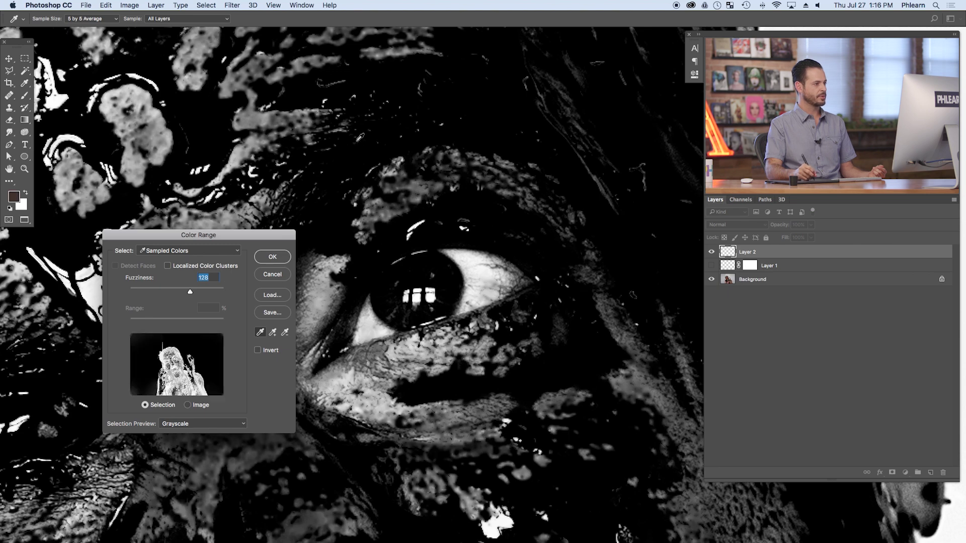
{"action": "left_click", "coordinate": [449, 146]}
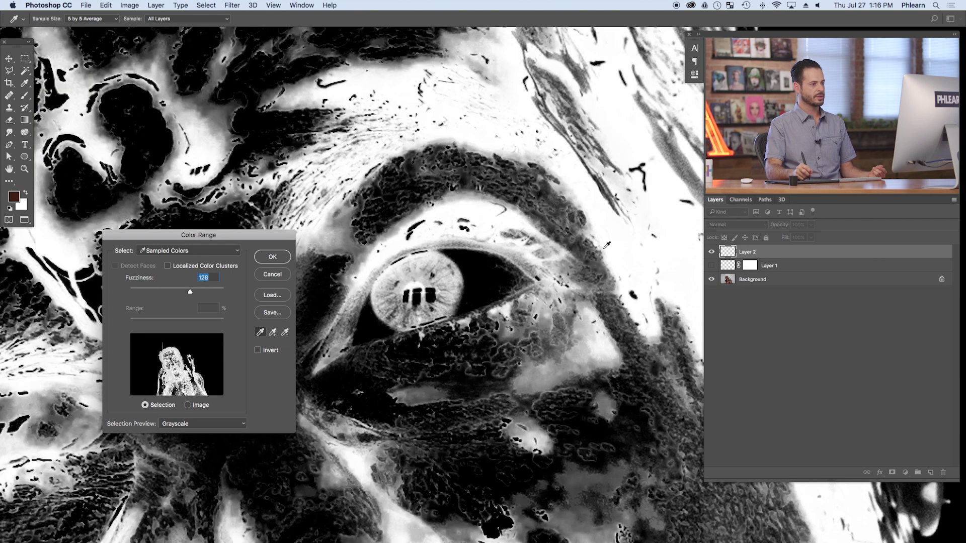
{"action": "left_click_drag", "start_coordinate": [566, 312], "coordinate": [453, 346]}
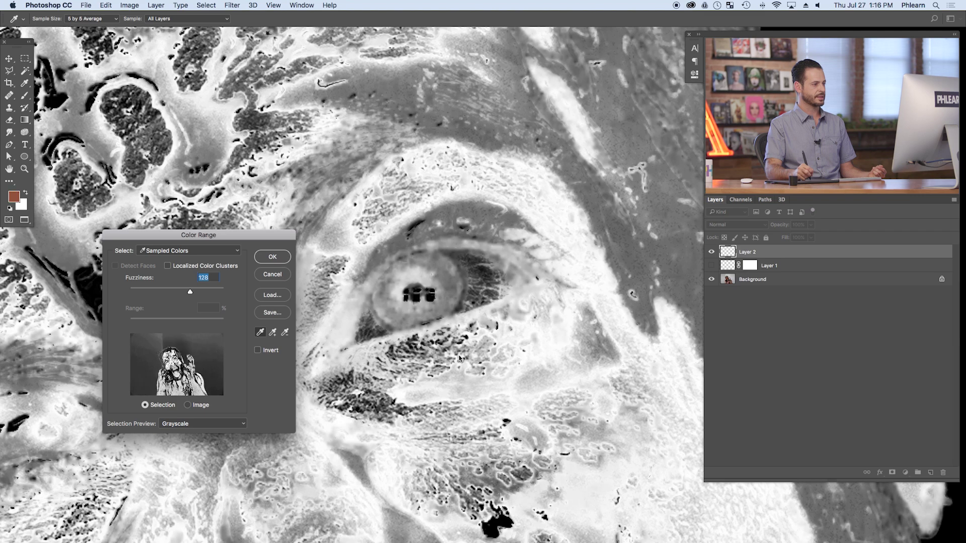
{"action": "left_click", "coordinate": [430, 299]}
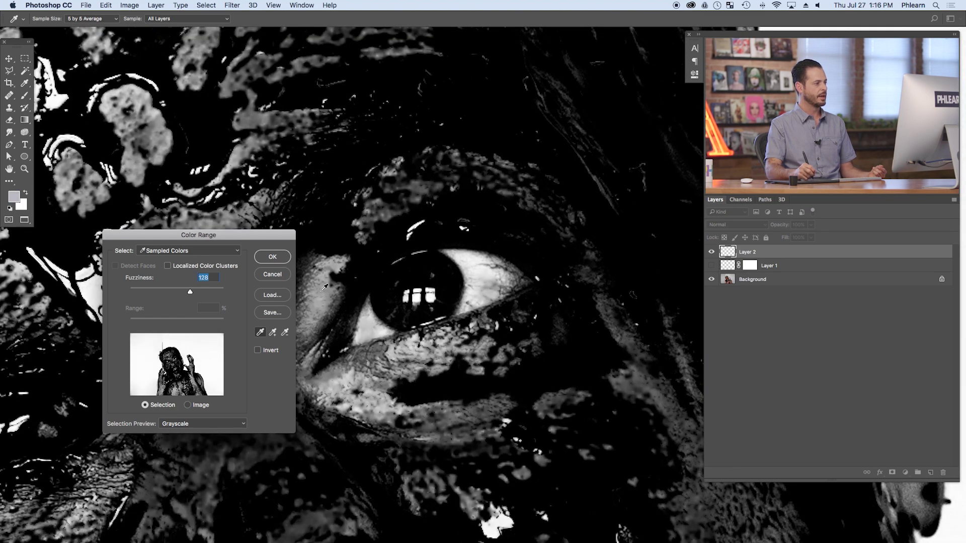
{"action": "left_click_drag", "start_coordinate": [191, 290], "coordinate": [212, 295]}
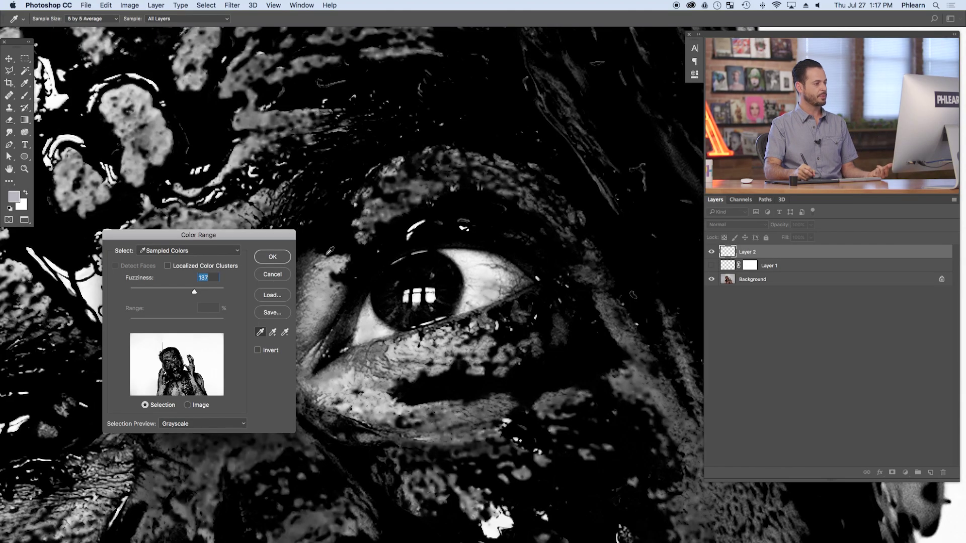
{"action": "left_click", "coordinate": [433, 296]}
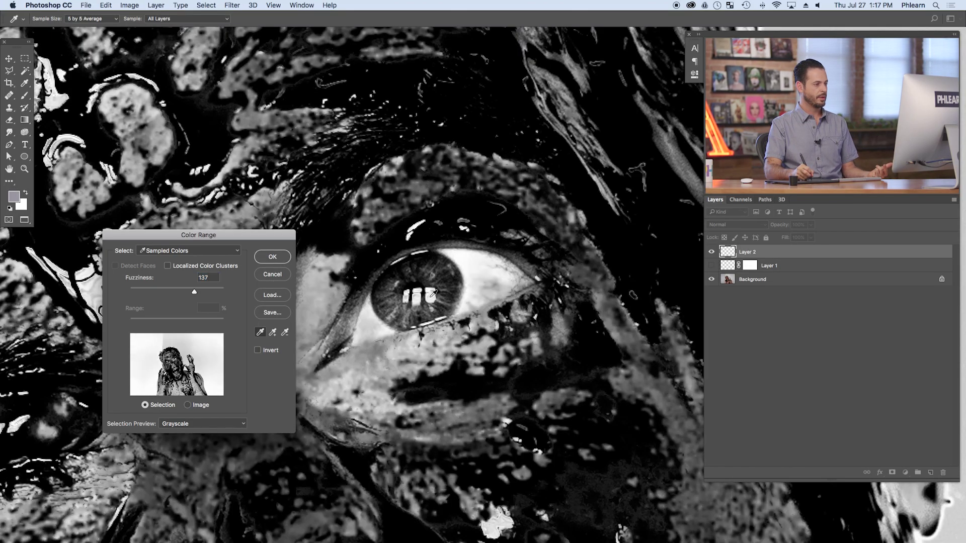
{"action": "left_click", "coordinate": [433, 294]}
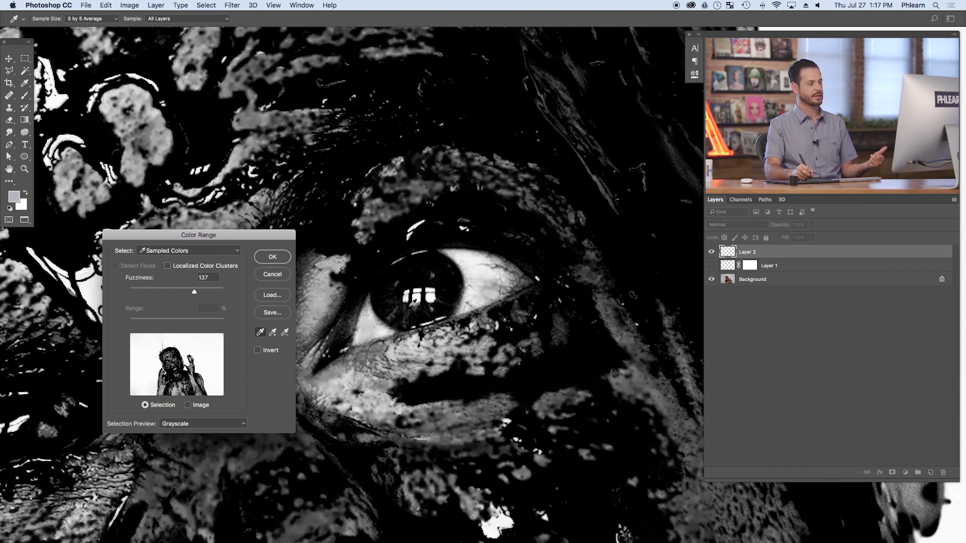
{"action": "left_click", "coordinate": [280, 258]}
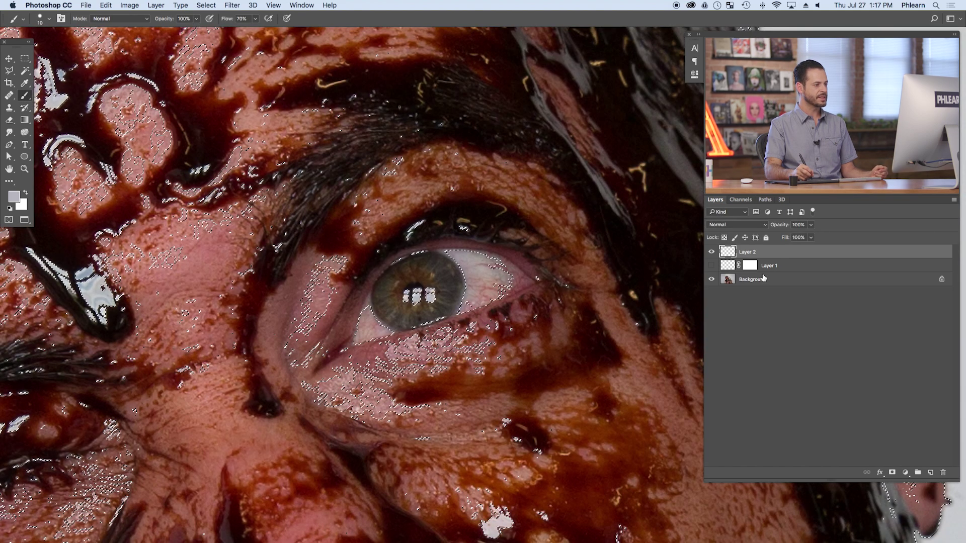
- Show the black eye layer again and set the foreground colour to white
{"action": "left_click", "coordinate": [711, 265]}
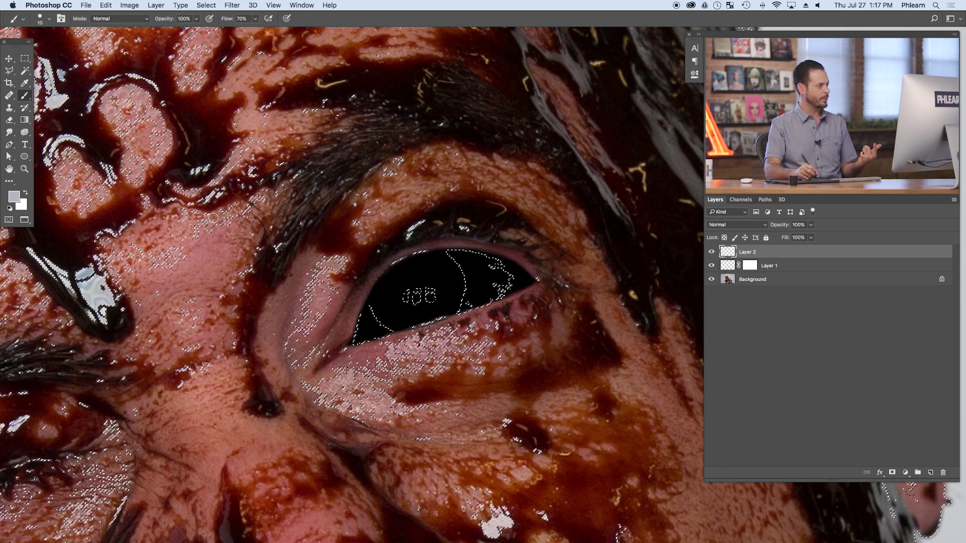
{"action": "left_click", "coordinate": [13, 197]}
{"action": "left_click", "coordinate": [38, 247]}
{"action": "left_click", "coordinate": [249, 239]}
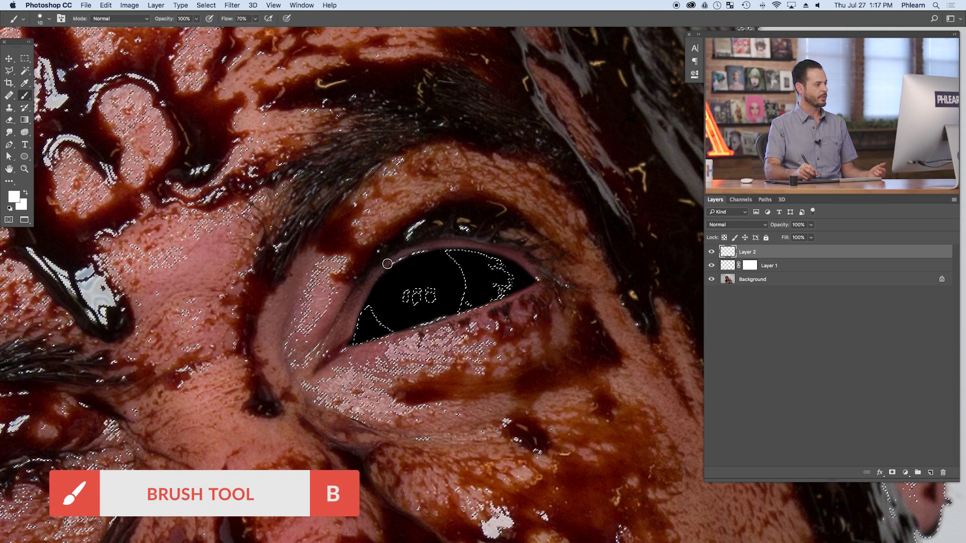
- Paint the white reflections back onto the black eye on Layer 2 with a 40 px brush, and clear the selection
{"action": "key", "text": "bracketright"}
{"action": "key", "text": "bracketright"}
{"action": "key", "text": "bracketright"}
{"action": "left_click_drag", "start_coordinate": [415, 295], "coordinate": [418, 283]}
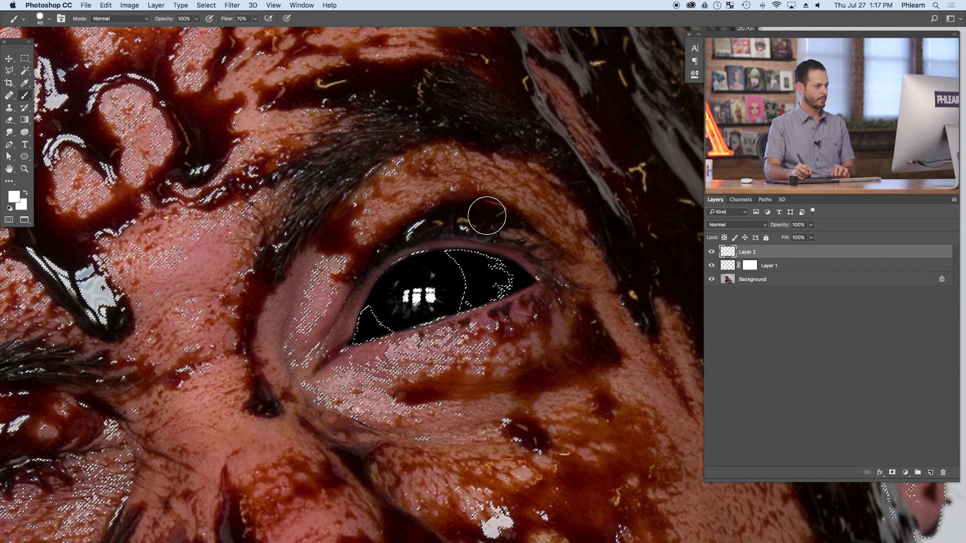
{"action": "left_click", "coordinate": [206, 5]}
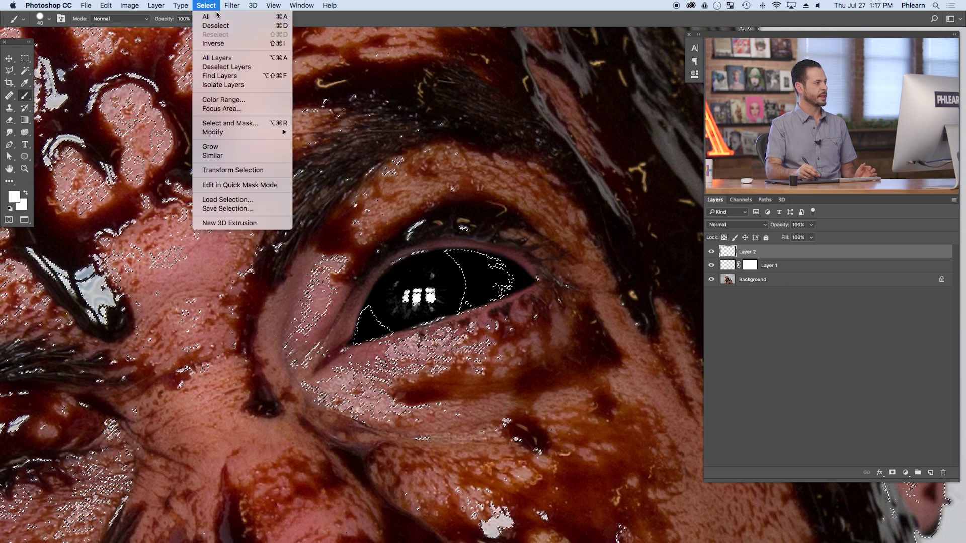
{"action": "left_click", "coordinate": [217, 25]}
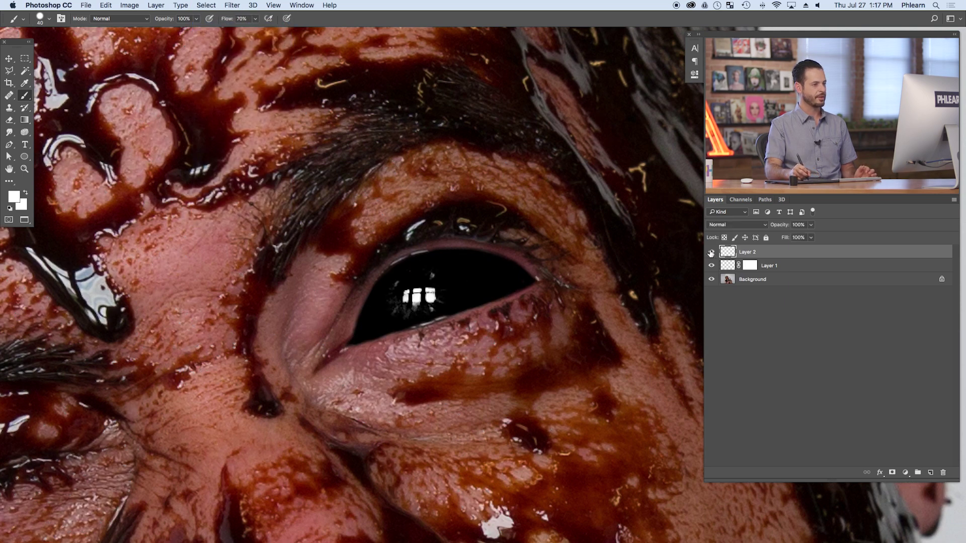
- Compare the eye close up with the black eye and reflection layers hidden and shown
{"action": "left_click", "coordinate": [711, 267]}
{"action": "left_click", "coordinate": [711, 267]}
{"action": "left_click", "coordinate": [711, 265]}
{"action": "left_click", "coordinate": [710, 265]}
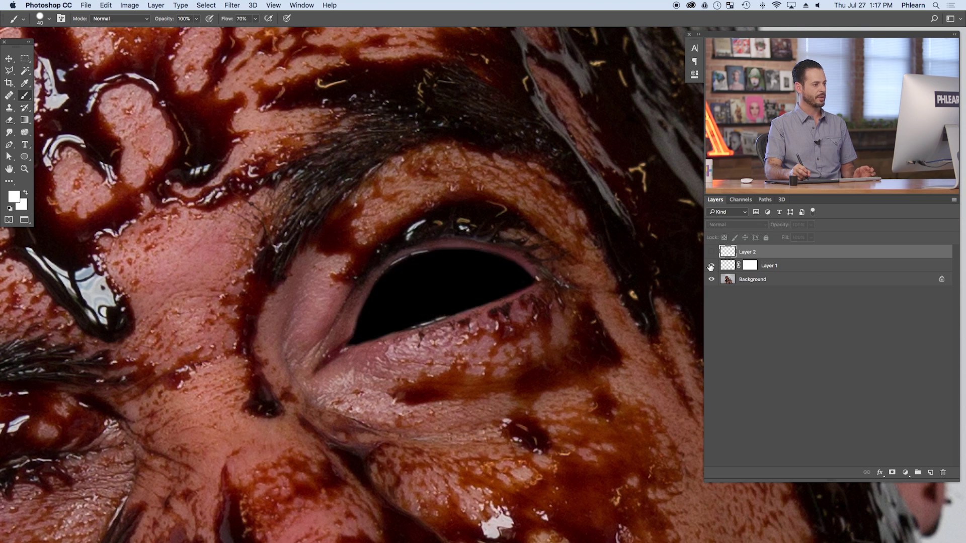
{"action": "left_click", "coordinate": [711, 265]}
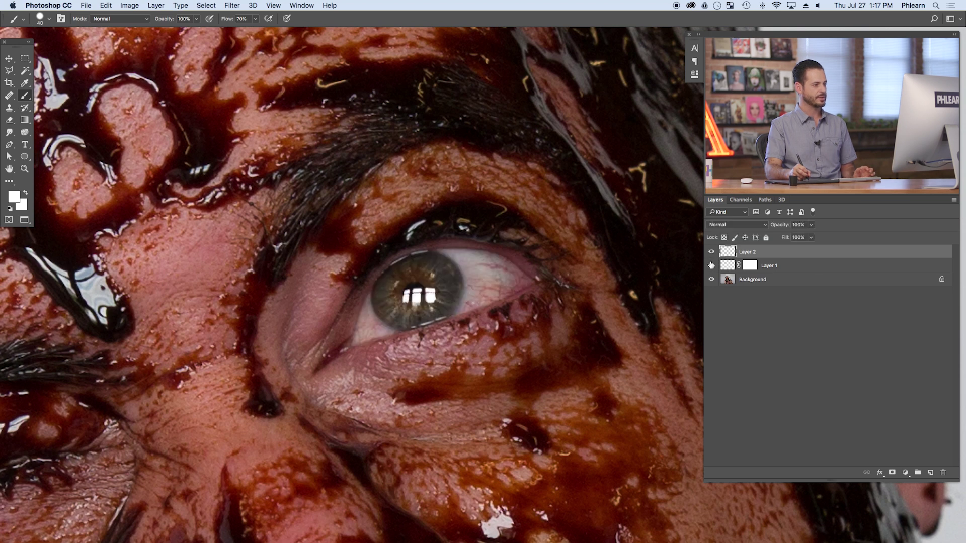
{"action": "left_click", "coordinate": [711, 265]}
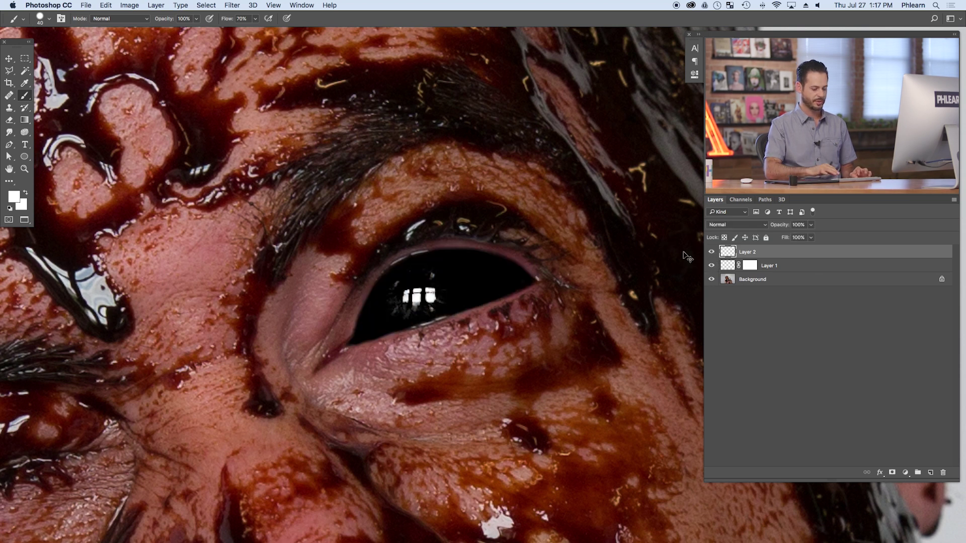
- Inspect the eye reflection across the whole face by toggling the visibility of Layer 2
{"action": "key", "text": "super+0"}
{"action": "key", "text": "super+equal"}
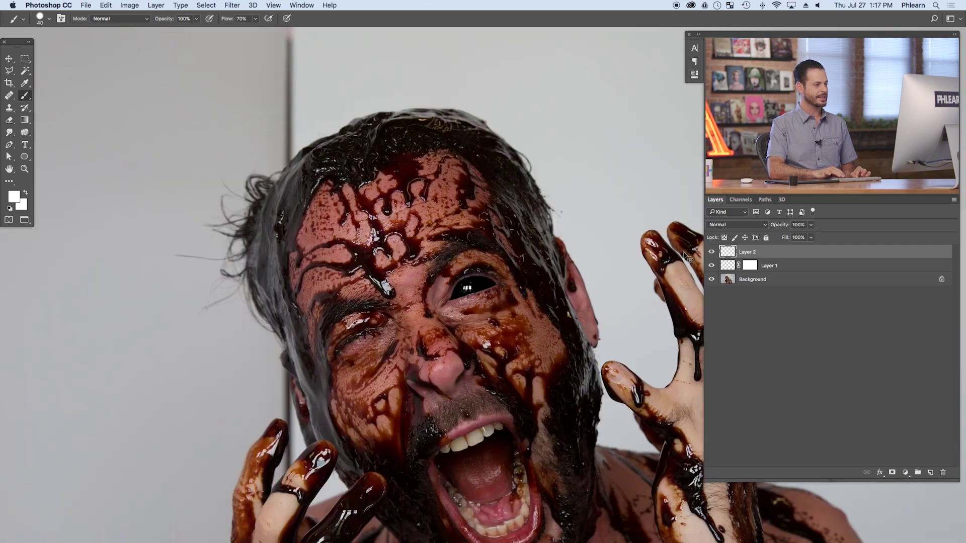
{"action": "left_click_drag", "start_coordinate": [557, 389], "coordinate": [535, 366]}
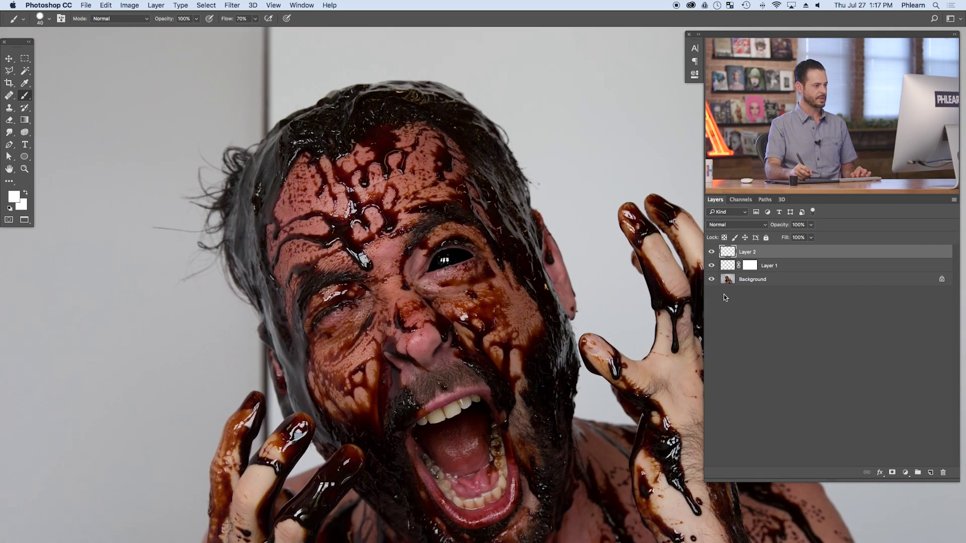
{"action": "left_click", "coordinate": [712, 252]}
{"action": "left_click", "coordinate": [711, 252]}
{"action": "left_click", "coordinate": [712, 252]}
{"action": "left_click", "coordinate": [712, 252]}
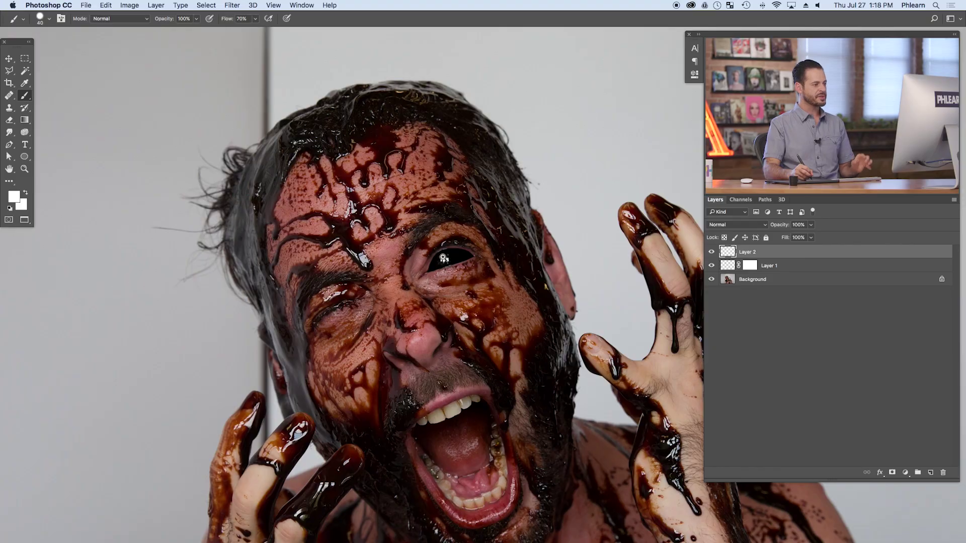
- Add a Curves adjustment layer above Layer 2 and darken the midtones from input 135 to output 100
{"action": "scroll", "coordinate": [442, 252], "scroll_direction": "up", "scroll_amount": 5}
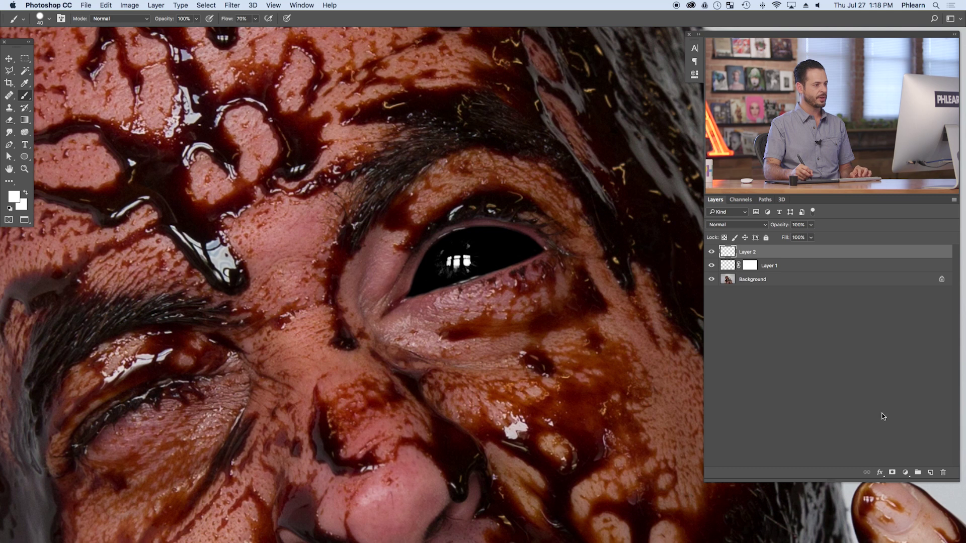
{"action": "left_click", "coordinate": [155, 4]}
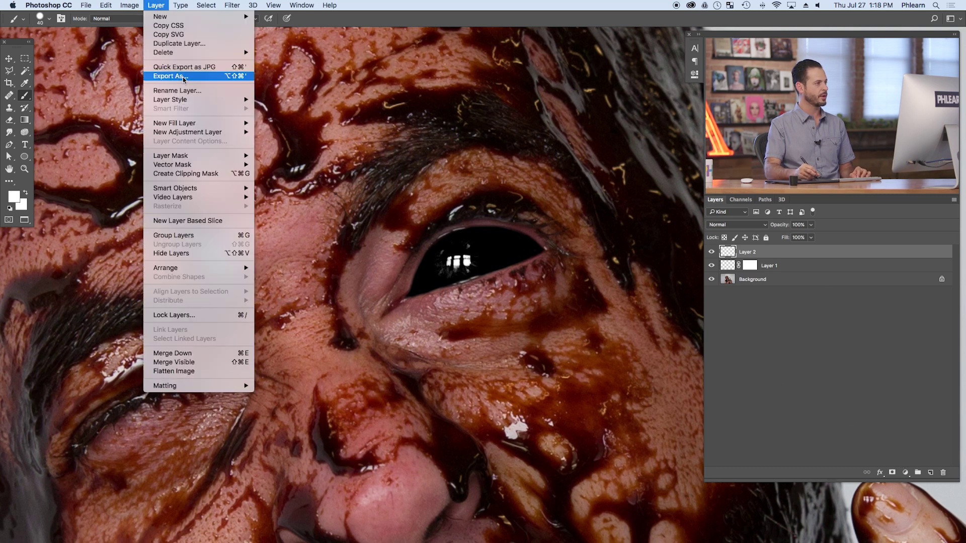
{"action": "mouse_move", "coordinate": [201, 133]}
{"action": "left_click", "coordinate": [276, 150]}
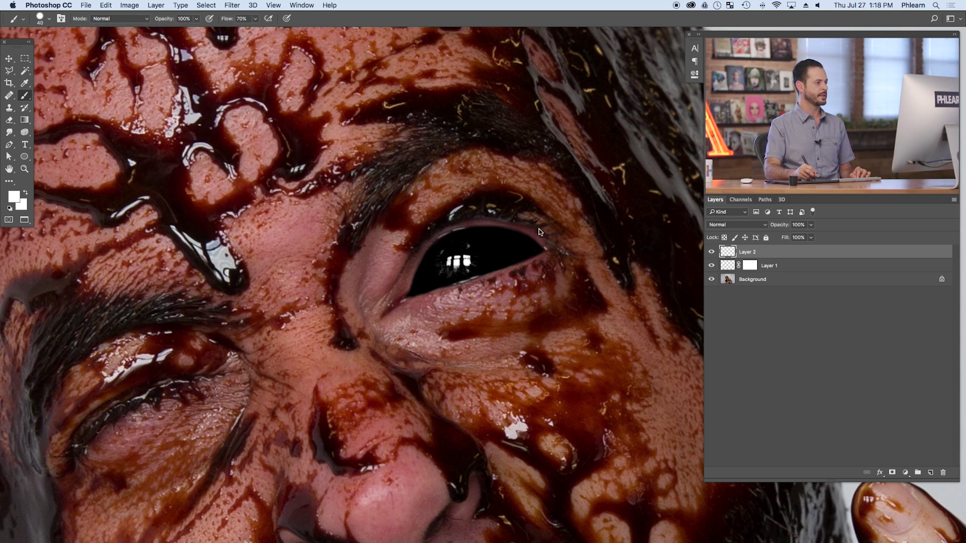
{"action": "left_click", "coordinate": [448, 233]}
{"action": "left_click_drag", "start_coordinate": [631, 137], "coordinate": [629, 141]}
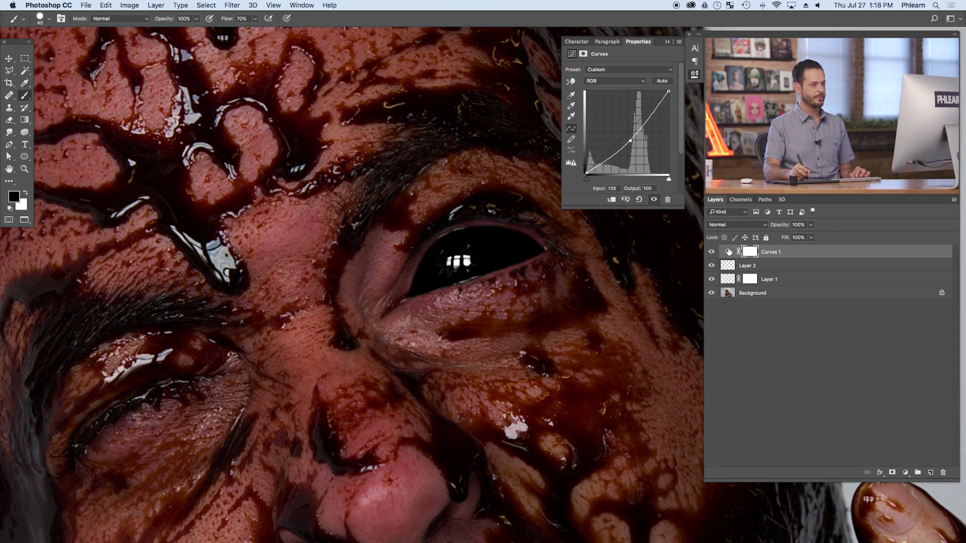
- Invert the Curves mask to black and paint white along the rim of the upper eyelid with a 30 px brush
{"action": "key", "text": "super+i"}
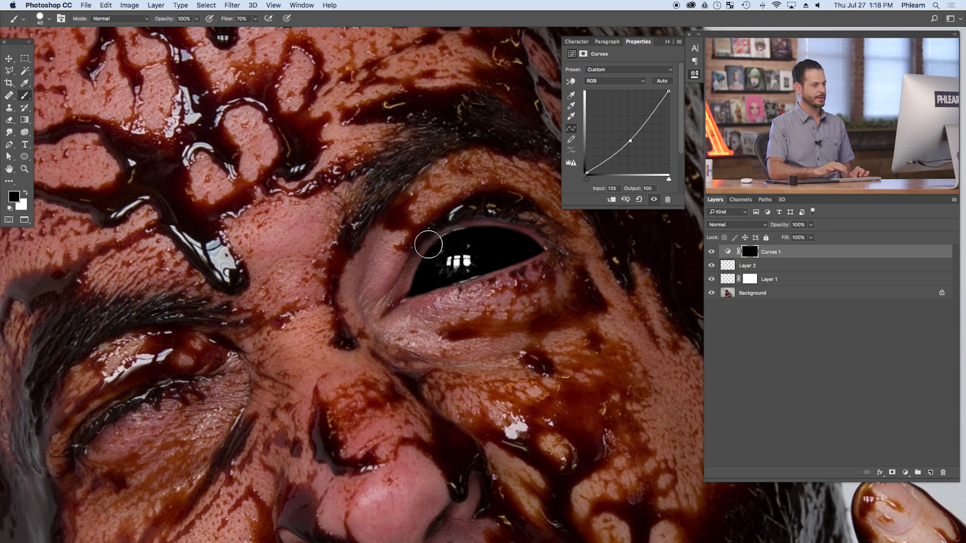
{"action": "key", "text": "x"}
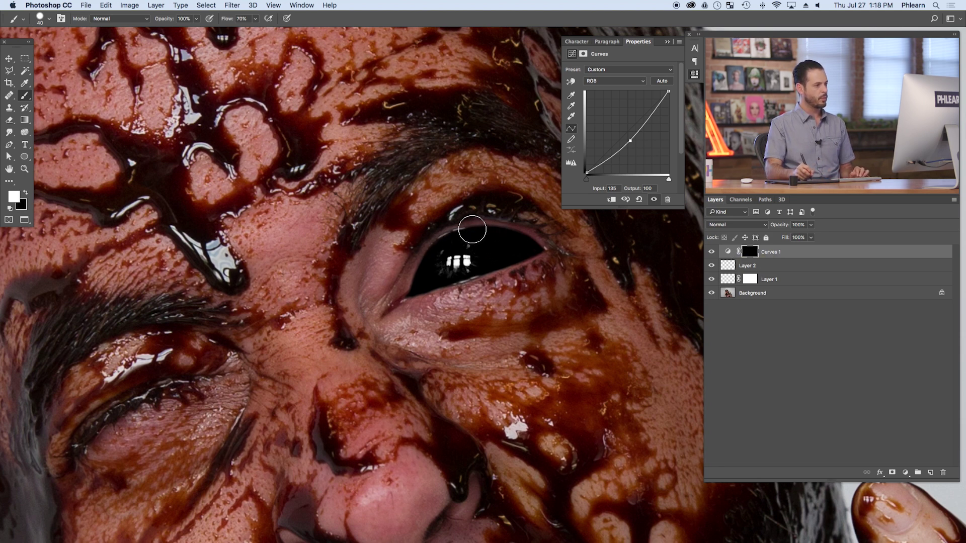
{"action": "key", "text": "bracketleft"}
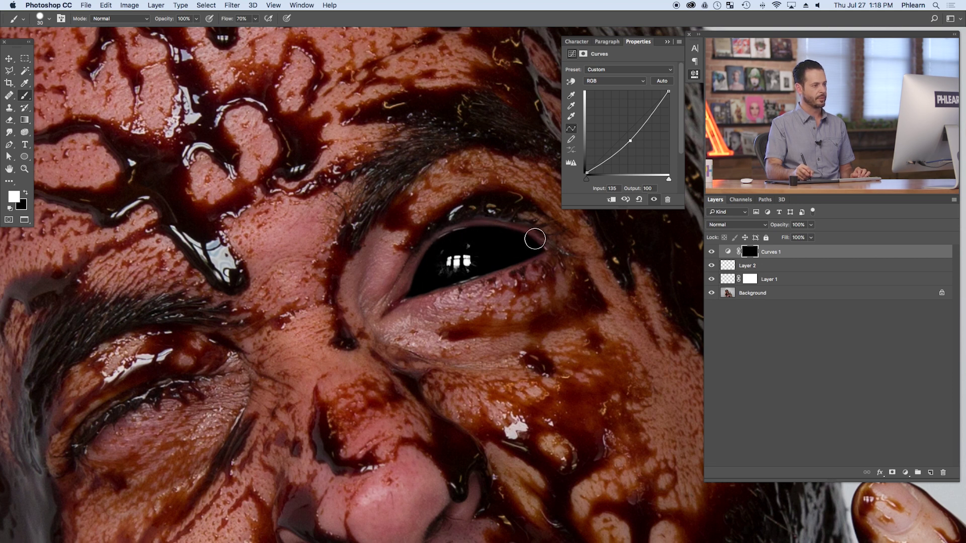
- Check the eyelid darkening across the face by hiding and showing the Curves layer
{"action": "key", "text": "super+0"}
{"action": "left_click", "coordinate": [710, 252]}
{"action": "left_click", "coordinate": [711, 252]}
{"action": "left_click", "coordinate": [711, 252]}
{"action": "left_click", "coordinate": [711, 252]}
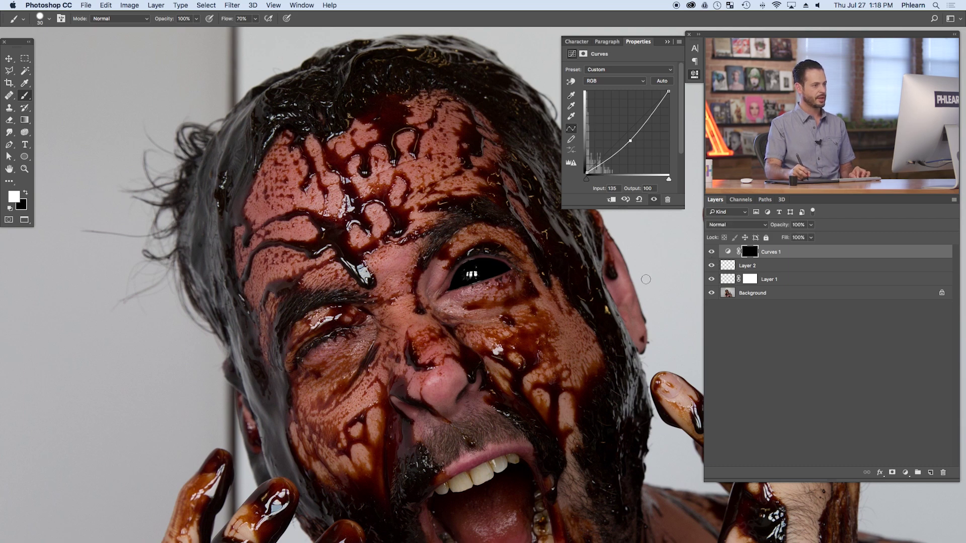
- Fit the whole portrait in view and add a Levels adjustment layer above Curves 1
{"action": "key", "text": "super+0"}
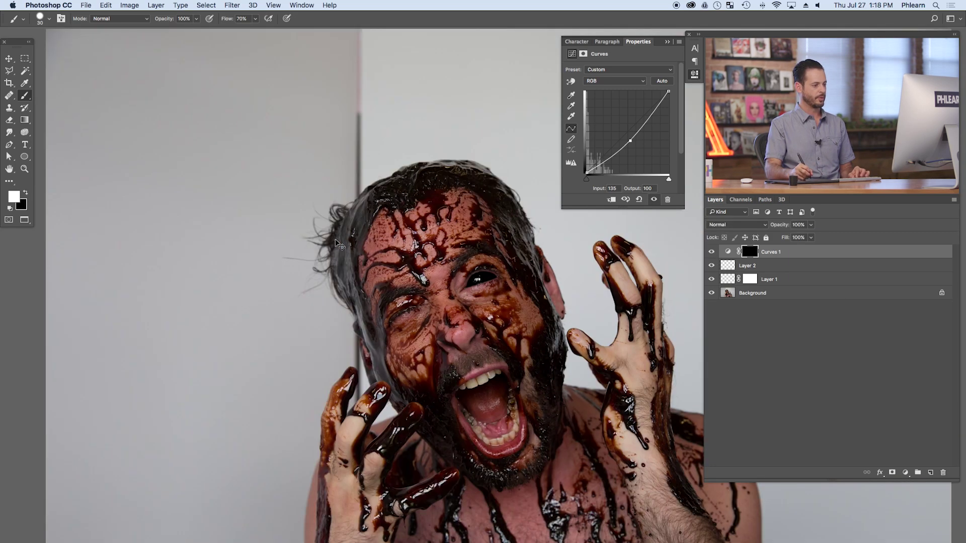
{"action": "left_click_drag", "start_coordinate": [440, 309], "coordinate": [371, 260]}
{"action": "scroll", "coordinate": [371, 260], "scroll_direction": "down", "scroll_amount": 5}
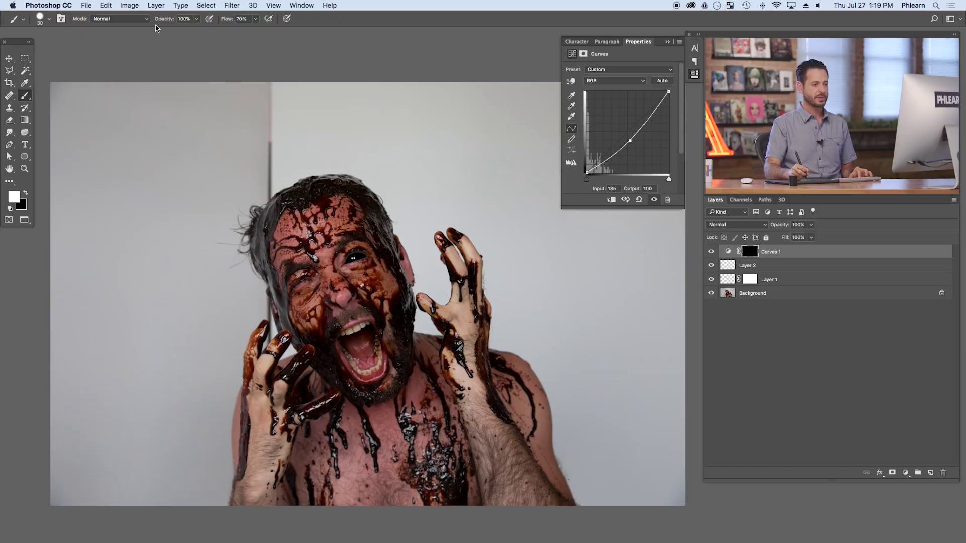
{"action": "left_click", "coordinate": [160, 6]}
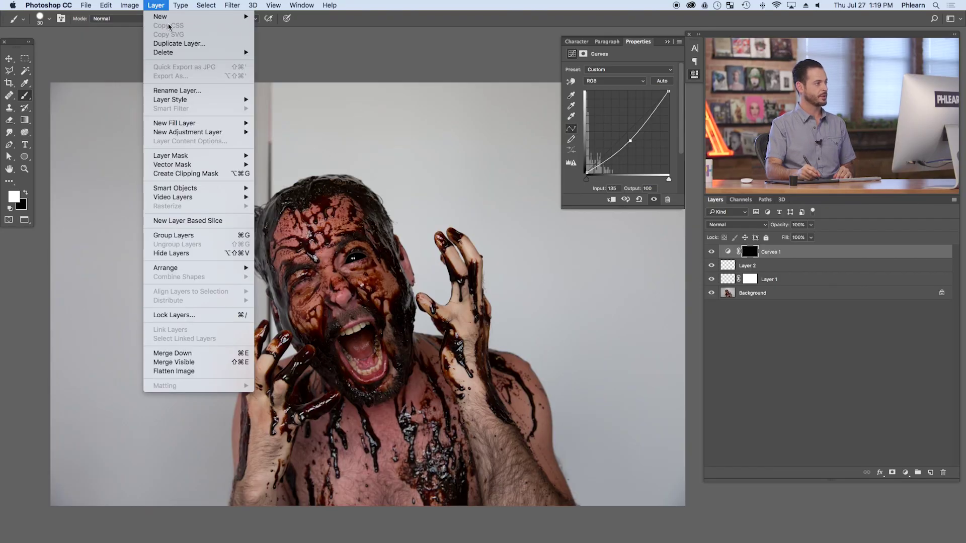
{"action": "mouse_move", "coordinate": [236, 132]}
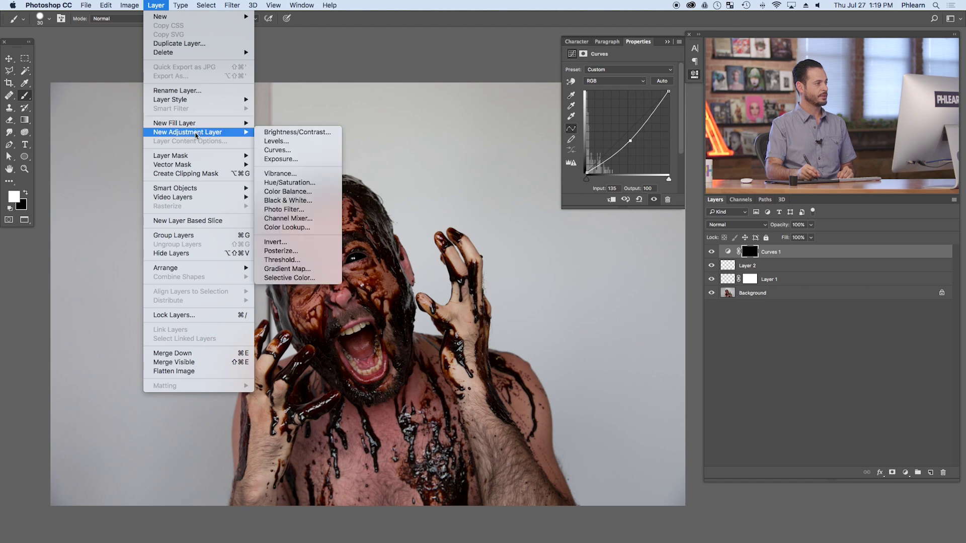
{"action": "left_click", "coordinate": [299, 141]}
{"action": "left_click", "coordinate": [451, 235]}
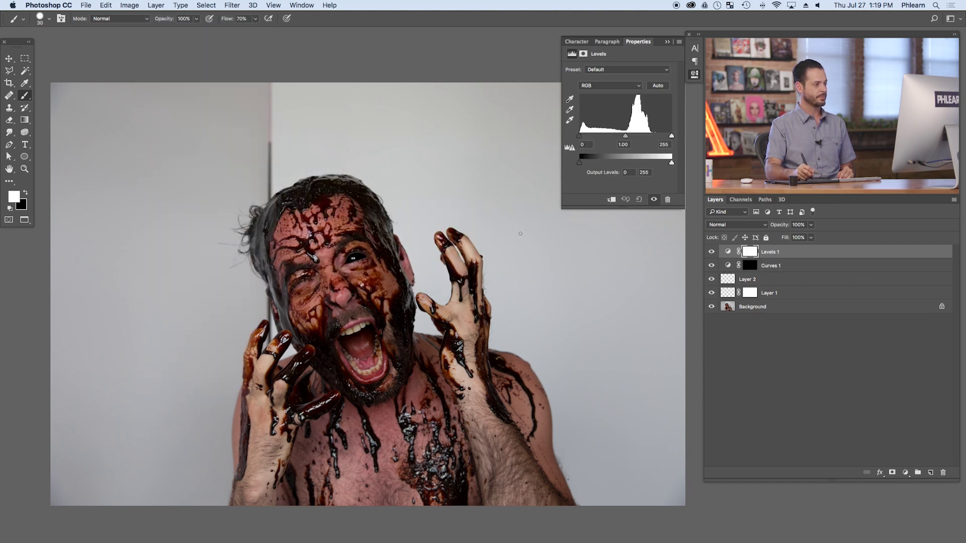
- Set the Levels white point by sampling the gray wall beside the man so the background brightens
{"action": "left_click", "coordinate": [568, 122]}
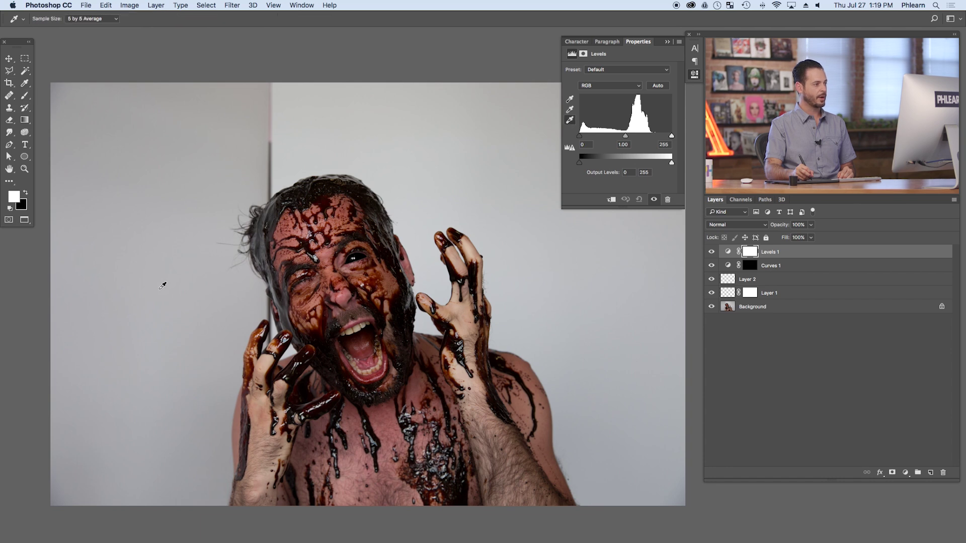
{"action": "left_click", "coordinate": [163, 293]}
{"action": "left_click", "coordinate": [171, 201]}
{"action": "left_click", "coordinate": [140, 253]}
{"action": "left_click", "coordinate": [129, 381]}
{"action": "left_click", "coordinate": [118, 415]}
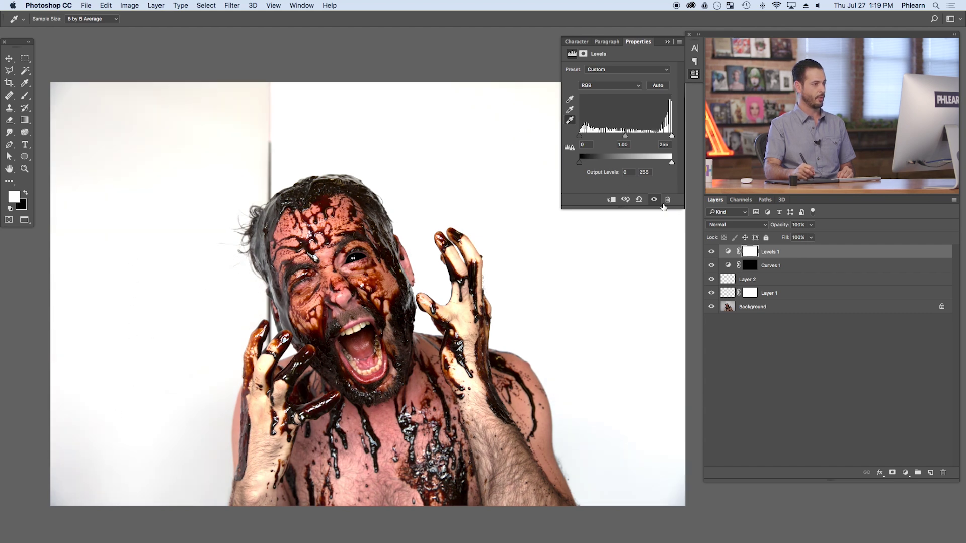
- Compare the portrait before and after the background brightening by toggling the visibility of Levels 1
{"action": "left_click", "coordinate": [712, 253]}
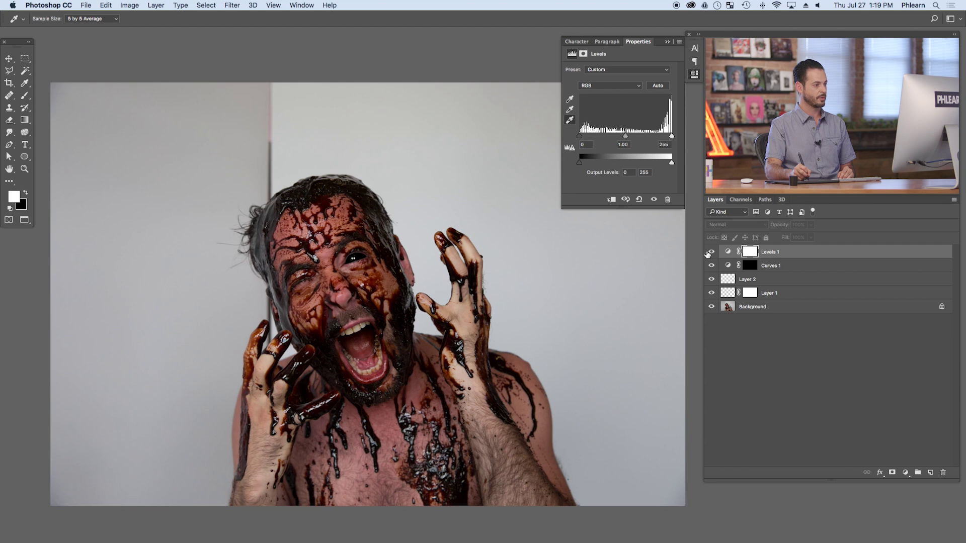
{"action": "left_click", "coordinate": [711, 253]}
{"action": "left_click", "coordinate": [710, 252]}
{"action": "left_click", "coordinate": [711, 252]}
{"action": "left_click", "coordinate": [710, 252]}
{"action": "left_click", "coordinate": [711, 252]}
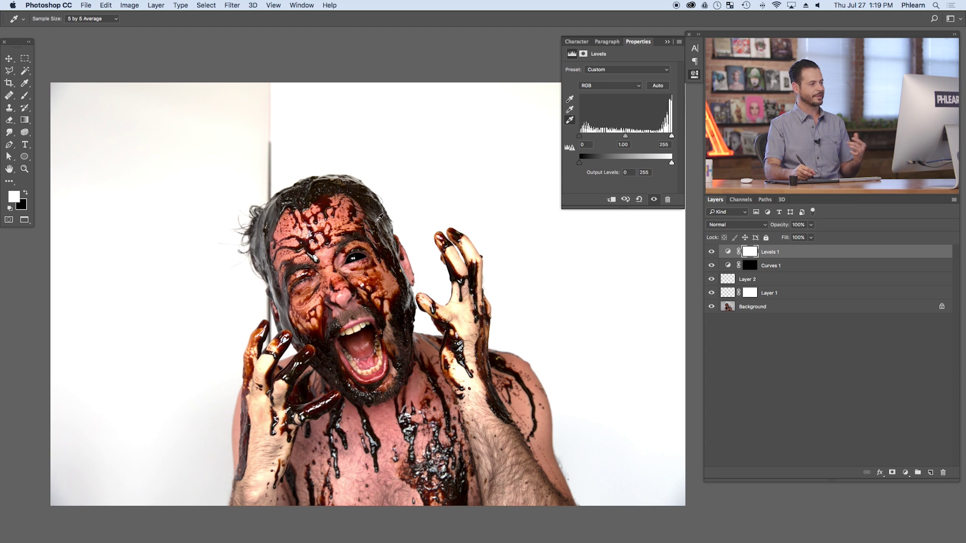
{"action": "left_click", "coordinate": [710, 253]}
{"action": "left_click", "coordinate": [710, 253]}
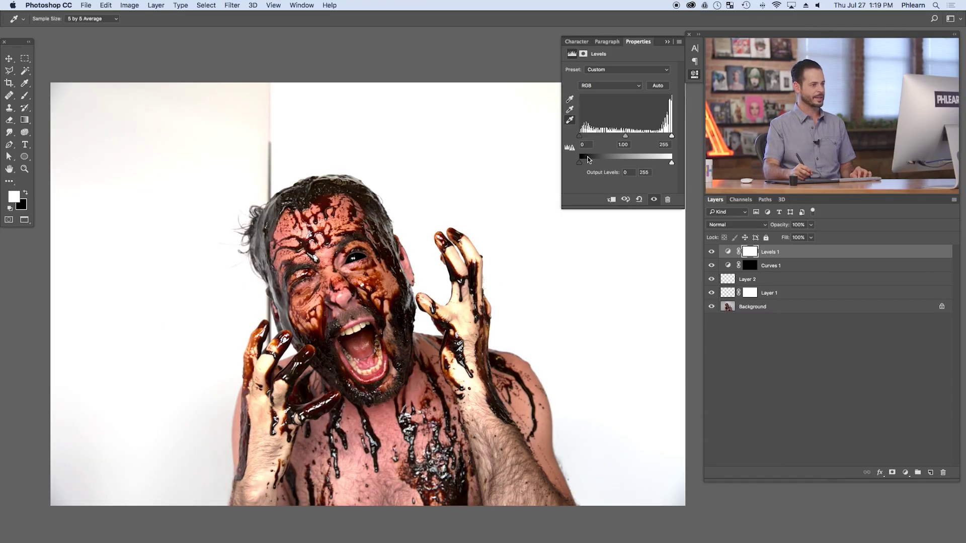
- Deepen the shadows in Levels 1 by setting the black input level to 25
{"action": "left_click_drag", "start_coordinate": [583, 136], "coordinate": [580, 137]}
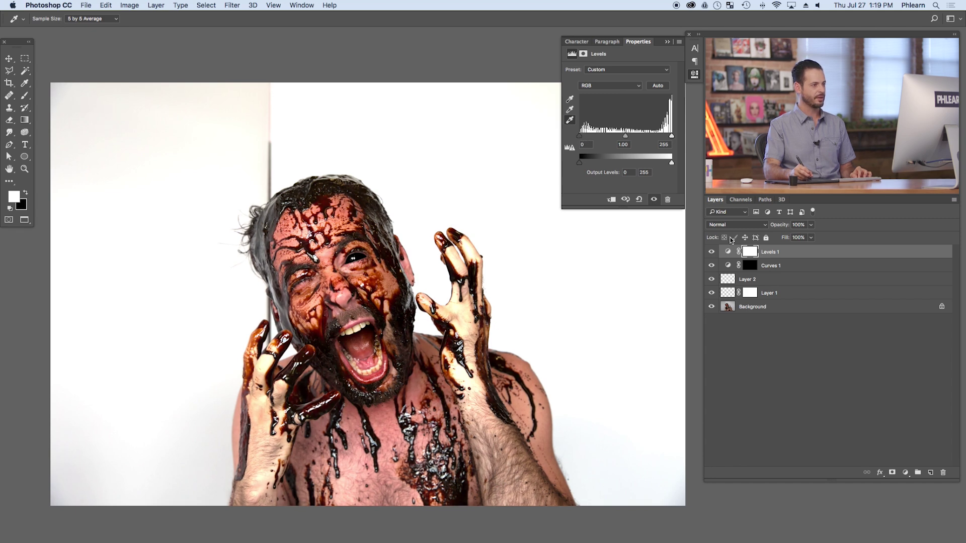
{"action": "left_click", "coordinate": [712, 251]}
{"action": "left_click", "coordinate": [710, 251]}
{"action": "left_click_drag", "start_coordinate": [579, 137], "coordinate": [587, 137]}
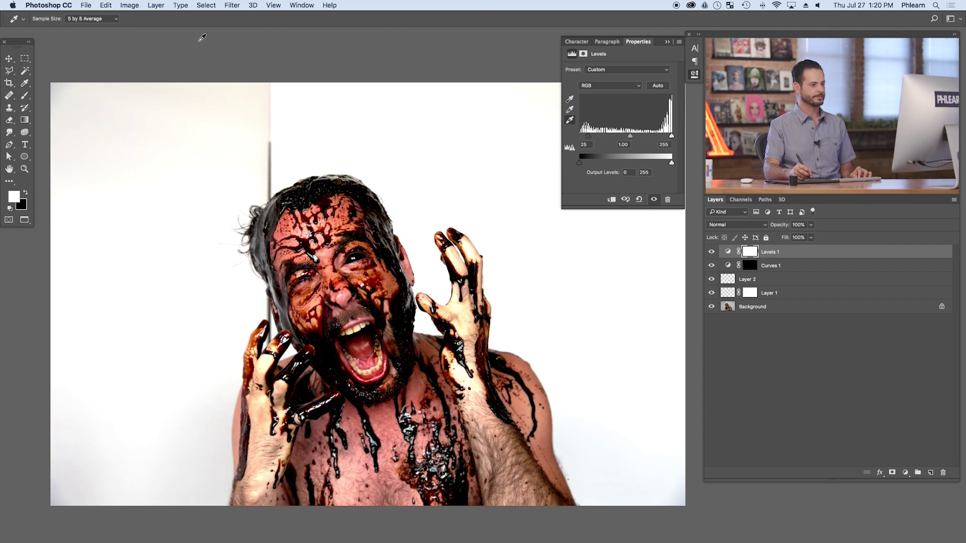
- Add a Black & White adjustment layer above Levels 1 at 58% opacity and compare the image with and without it
{"action": "left_click", "coordinate": [156, 6]}
{"action": "mouse_move", "coordinate": [175, 132]}
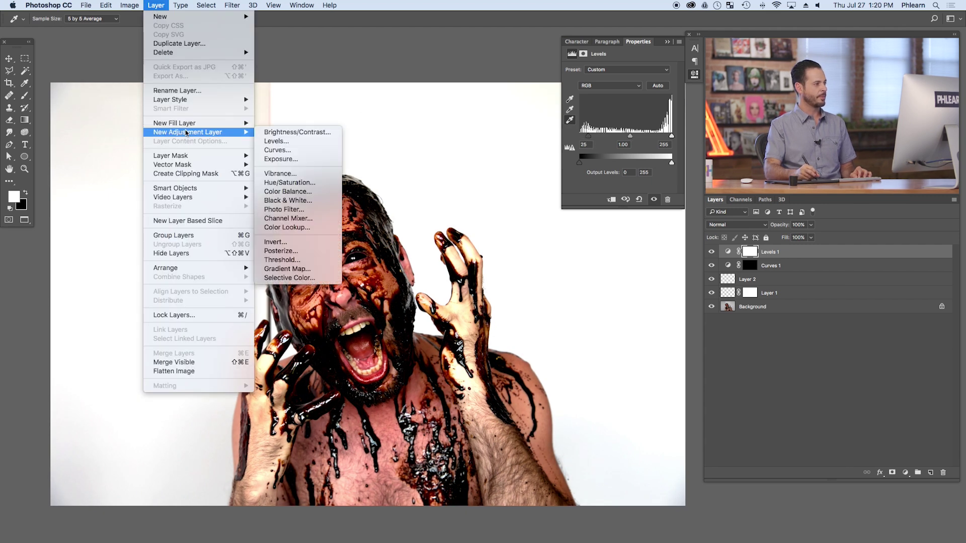
{"action": "left_click", "coordinate": [302, 200]}
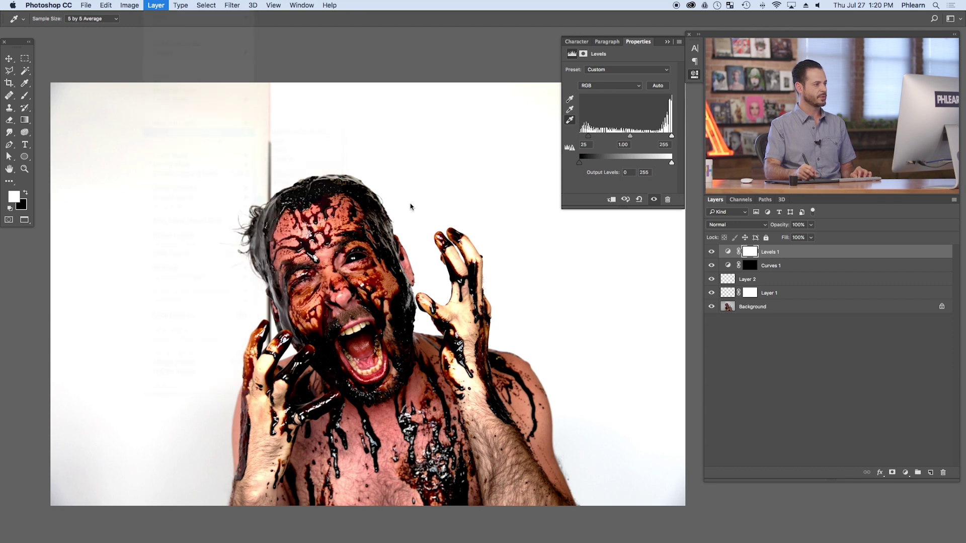
{"action": "left_click", "coordinate": [457, 236]}
{"action": "key", "text": "b"}
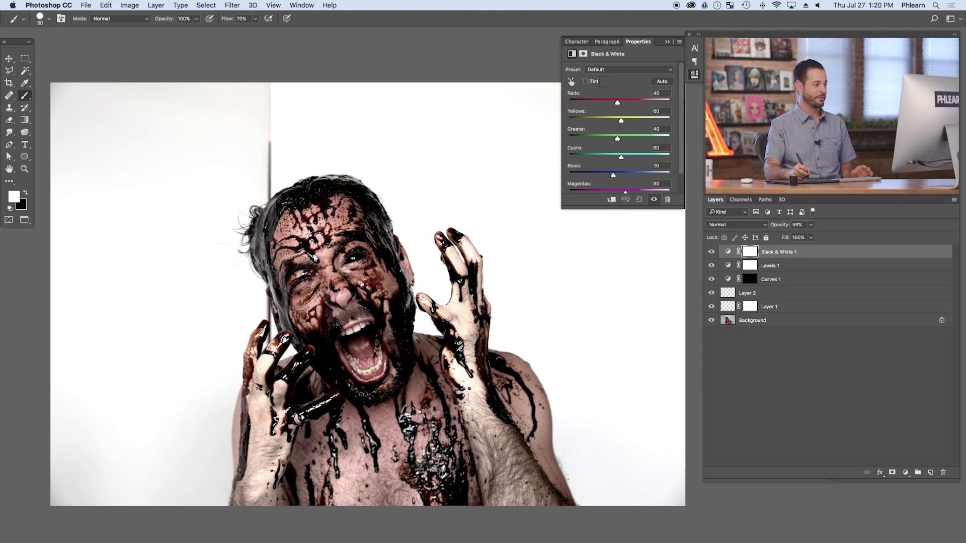
{"action": "left_click", "coordinate": [711, 252]}
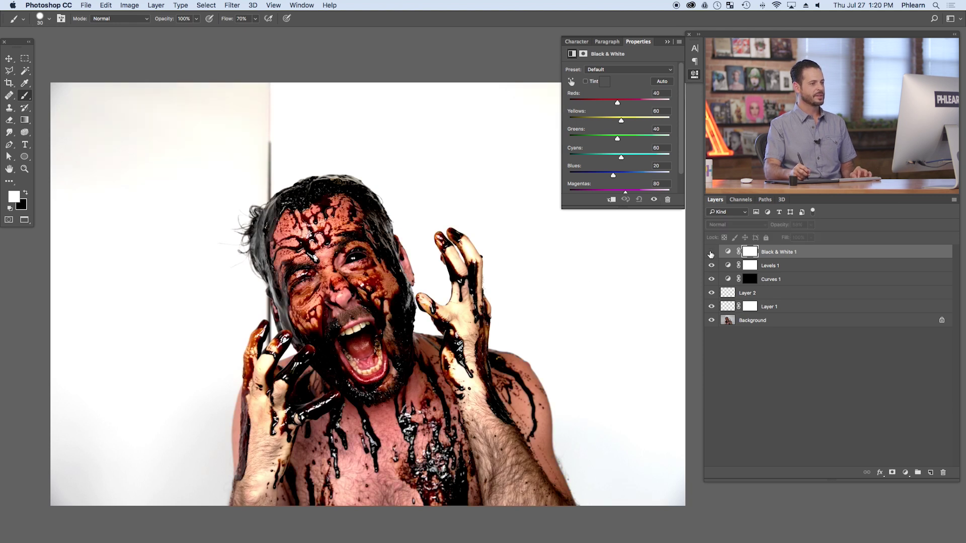
{"action": "left_click", "coordinate": [710, 253]}
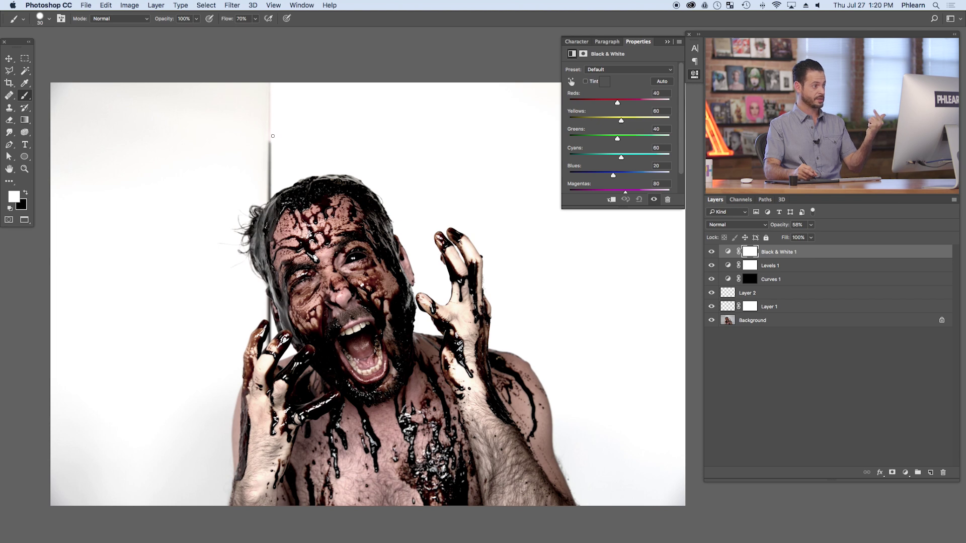
- Add a new layer on top and paint sampled background color over the dark wall seam above the man's head
{"action": "key", "text": "shift+alt+super+n"}
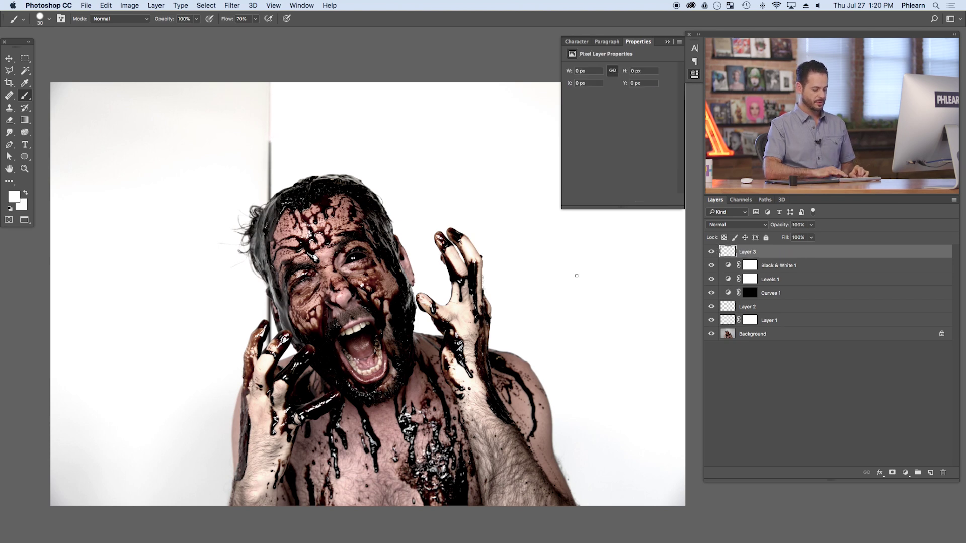
{"action": "mouse_move", "coordinate": [255, 183]}
{"action": "left_mouse_down"}
{"action": "mouse_move", "coordinate": [297, 159]}
{"action": "mouse_move", "coordinate": [291, 183]}
{"action": "left_mouse_up"}
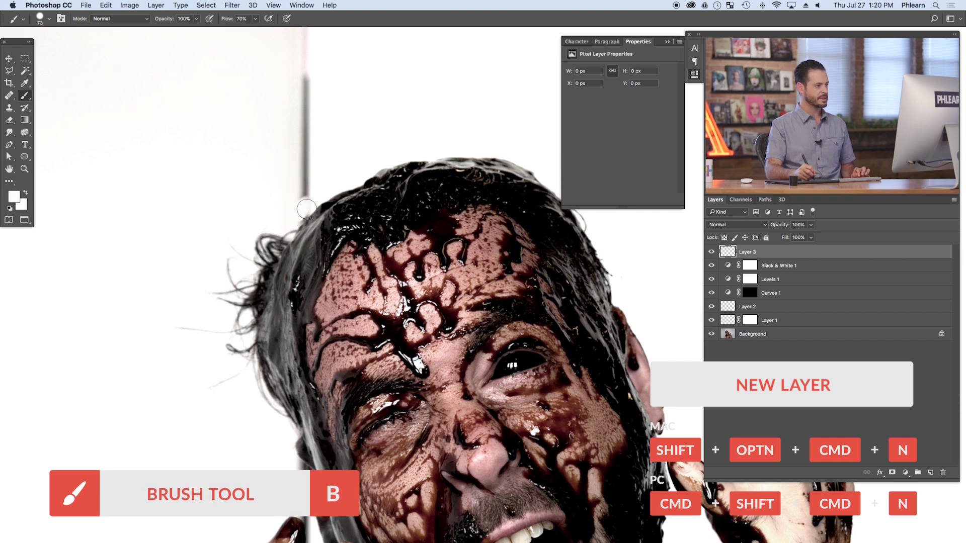
{"action": "mouse_move", "coordinate": [293, 197]}
{"action": "left_mouse_down"}
{"action": "mouse_move", "coordinate": [306, 198]}
{"action": "mouse_move", "coordinate": [299, 108]}
{"action": "left_mouse_up"}
{"action": "scroll", "coordinate": [292, 241], "scroll_direction": "up", "scroll_amount": 5}
{"action": "left_click", "coordinate": [293, 253], "text": "alt"}
{"action": "left_click_drag", "start_coordinate": [315, 211], "coordinate": [318, 32]}
{"action": "mouse_move", "coordinate": [290, 301]}
{"action": "left_mouse_down"}
{"action": "mouse_move", "coordinate": [271, 140]}
{"action": "mouse_move", "coordinate": [272, 149]}
{"action": "mouse_move", "coordinate": [308, 151]}
{"action": "mouse_move", "coordinate": [306, 161]}
{"action": "left_mouse_up"}
- Paint out the wall seam between the hair and raised fingers with a smaller brush, and add a white mask to Layer 3
{"action": "scroll", "coordinate": [307, 201], "scroll_direction": "up", "scroll_amount": 6}
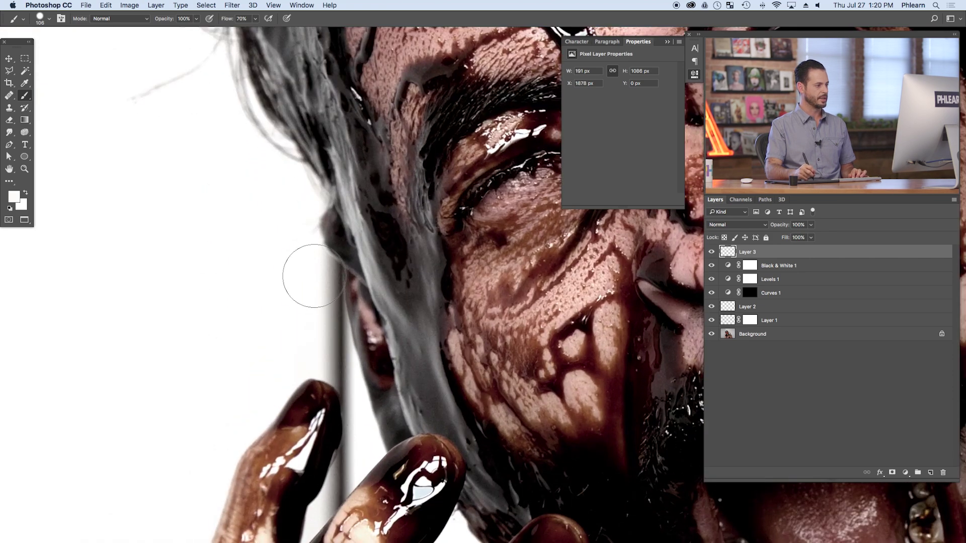
{"action": "mouse_move", "coordinate": [312, 276]}
{"action": "left_mouse_down"}
{"action": "mouse_move", "coordinate": [280, 269]}
{"action": "mouse_move", "coordinate": [297, 275]}
{"action": "left_mouse_up"}
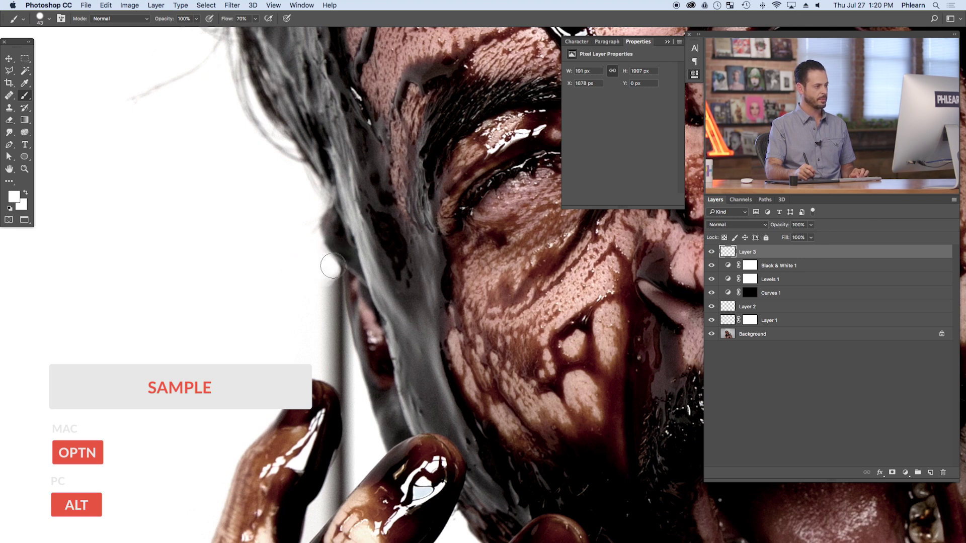
{"action": "mouse_move", "coordinate": [332, 265]}
{"action": "left_mouse_down"}
{"action": "mouse_move", "coordinate": [341, 341]}
{"action": "mouse_move", "coordinate": [321, 289]}
{"action": "mouse_move", "coordinate": [335, 330]}
{"action": "mouse_move", "coordinate": [338, 314]}
{"action": "mouse_move", "coordinate": [344, 322]}
{"action": "mouse_move", "coordinate": [337, 308]}
{"action": "mouse_move", "coordinate": [356, 396]}
{"action": "mouse_move", "coordinate": [353, 405]}
{"action": "mouse_move", "coordinate": [340, 379]}
{"action": "mouse_move", "coordinate": [308, 357]}
{"action": "mouse_move", "coordinate": [311, 350]}
{"action": "mouse_move", "coordinate": [326, 361]}
{"action": "mouse_move", "coordinate": [311, 323]}
{"action": "mouse_move", "coordinate": [325, 349]}
{"action": "mouse_move", "coordinate": [327, 332]}
{"action": "mouse_move", "coordinate": [330, 341]}
{"action": "mouse_move", "coordinate": [326, 386]}
{"action": "mouse_move", "coordinate": [306, 420]}
{"action": "mouse_move", "coordinate": [333, 351]}
{"action": "left_mouse_up"}
{"action": "scroll", "coordinate": [326, 359], "scroll_direction": "up", "scroll_amount": 2}
{"action": "key", "text": "bracketleft"}
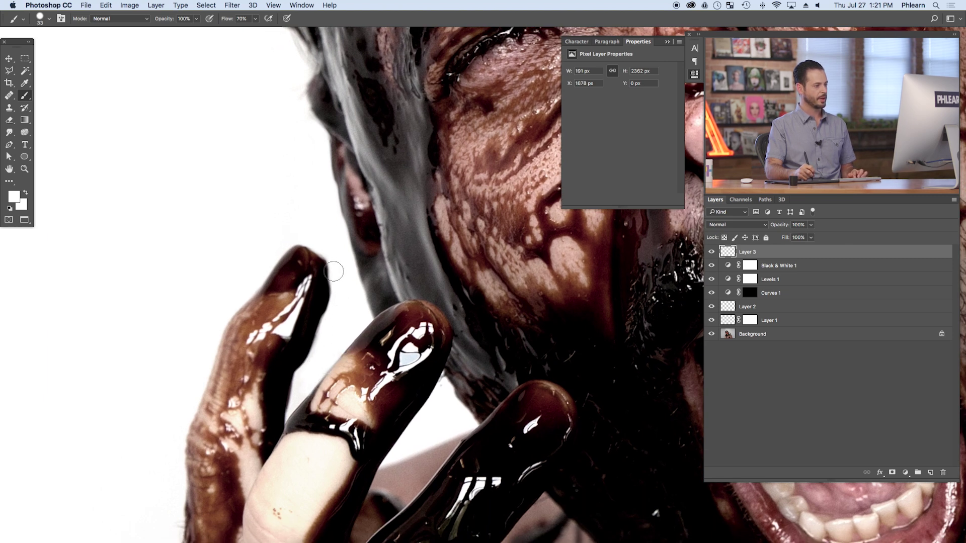
{"action": "left_click", "coordinate": [892, 472]}
{"action": "key", "text": "x"}
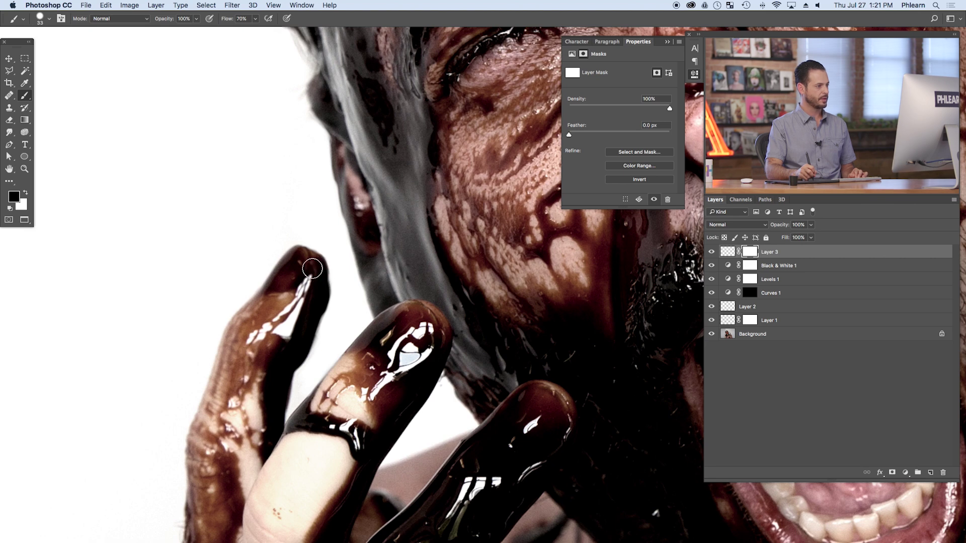
- Review the retouched portrait in full screen mode, from the whole figure to a closer view of the face and hands
{"action": "key", "text": "super+0"}
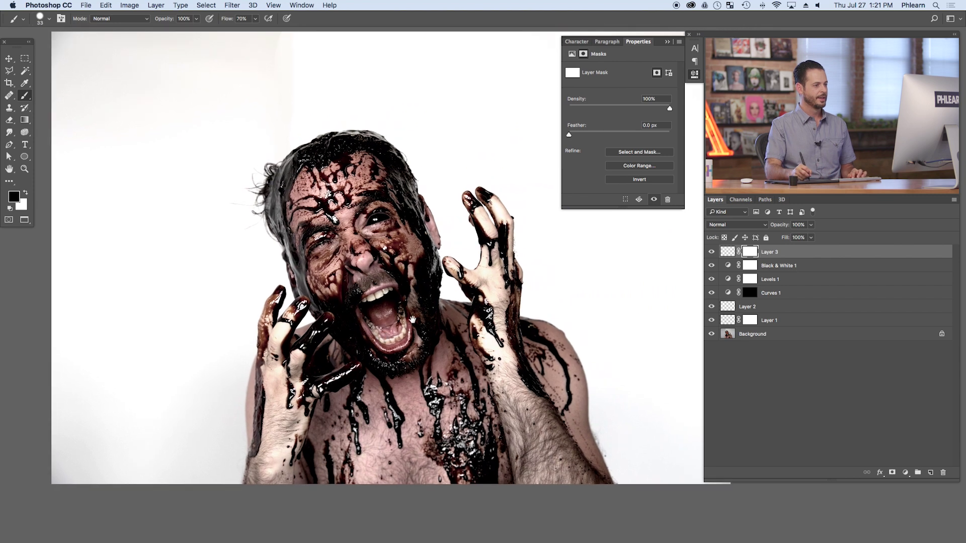
{"action": "left_click", "coordinate": [424, 336]}
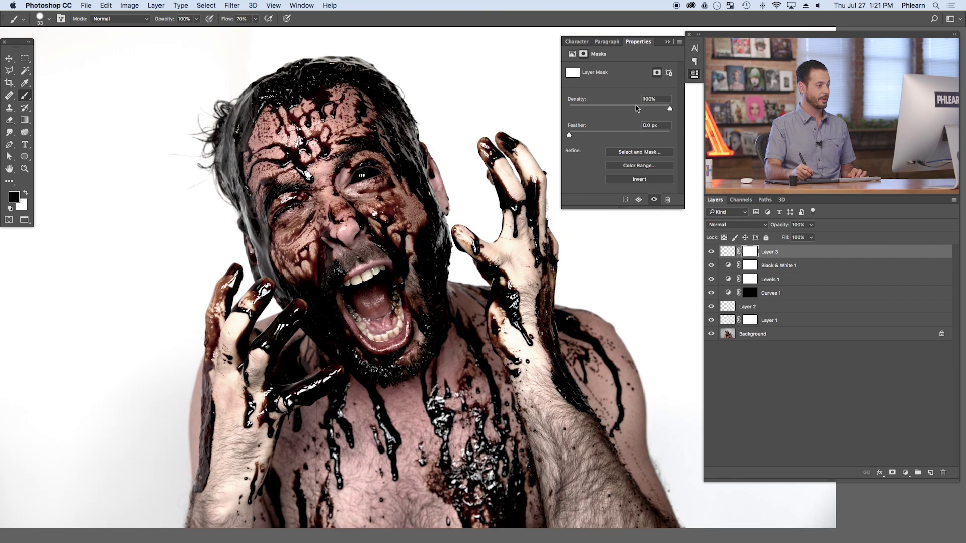
{"action": "left_click", "coordinate": [695, 75]}
{"action": "key", "text": "f"}
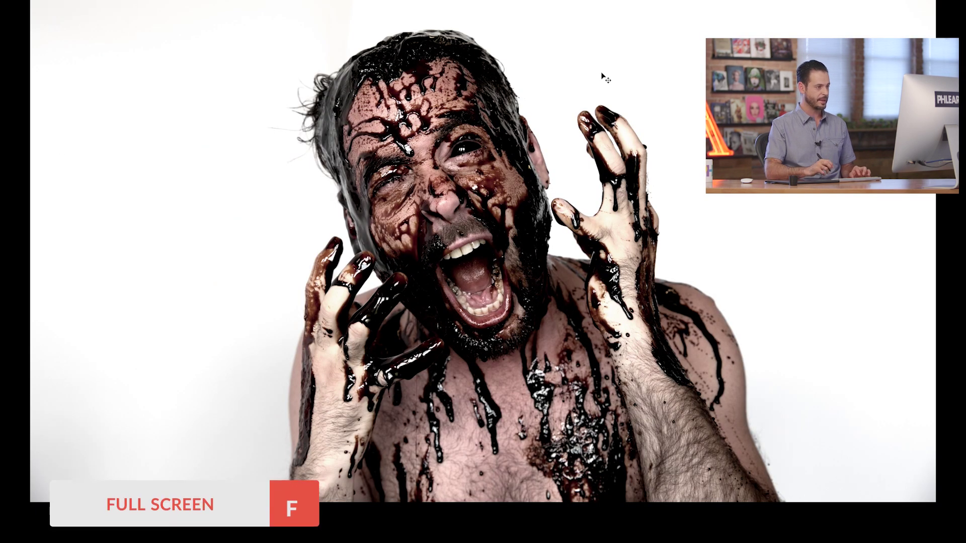
{"action": "left_click_drag", "start_coordinate": [645, 213], "coordinate": [605, 288]}
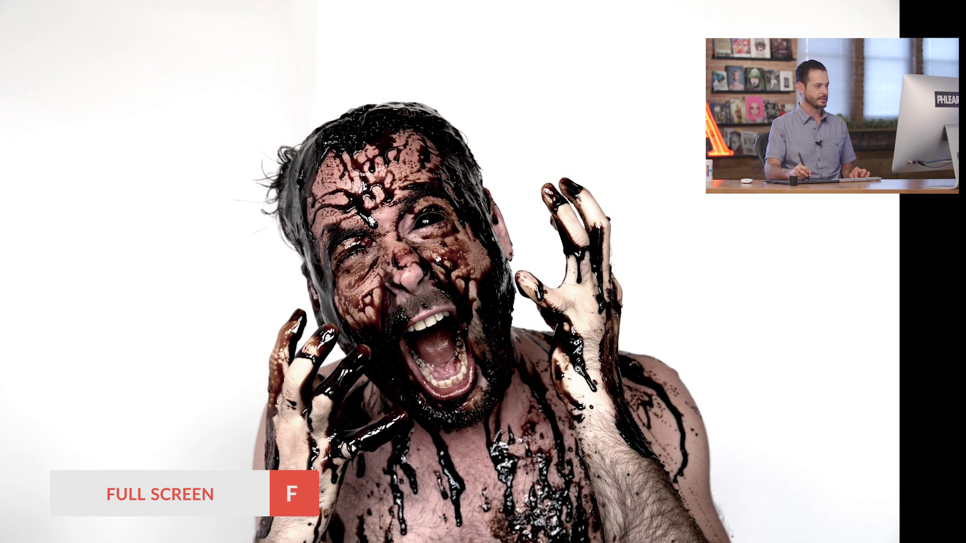
{"action": "scroll", "coordinate": [588, 365], "scroll_direction": "up", "scroll_amount": 1}
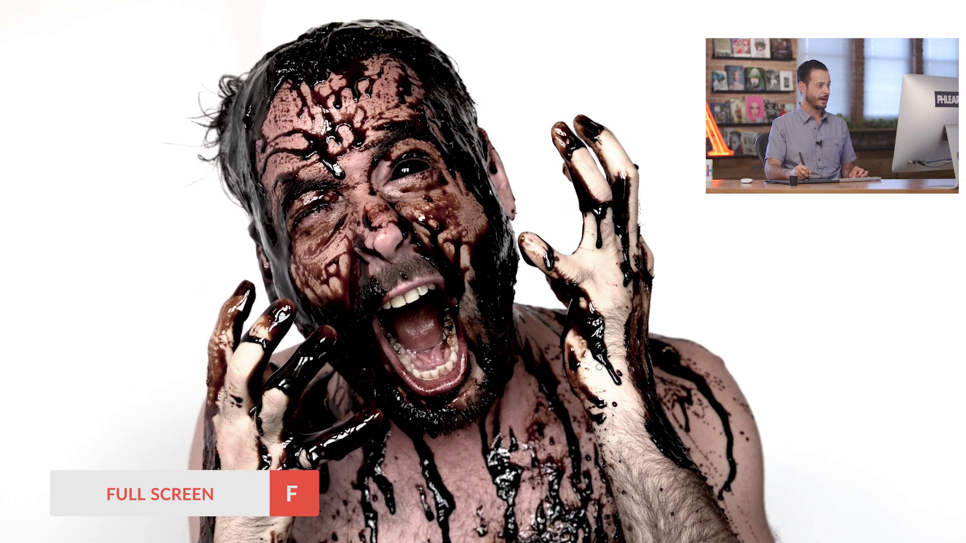